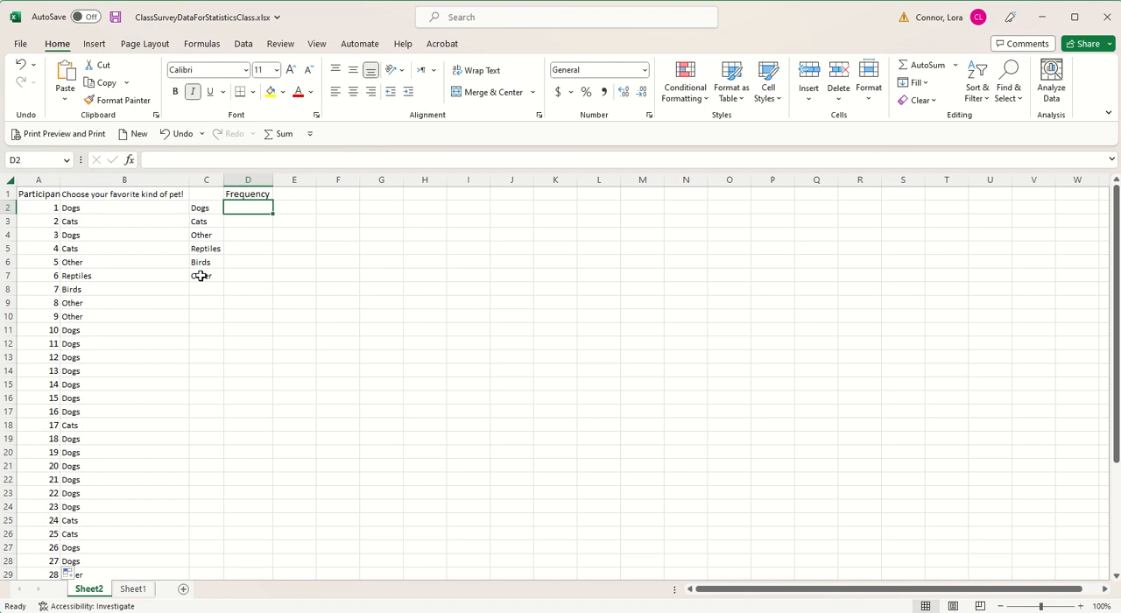
Step: Clear the duplicate Other category from cell C7
{"action": "left_click", "coordinate": [200, 275]}
{"action": "key", "text": "BackSpace"}
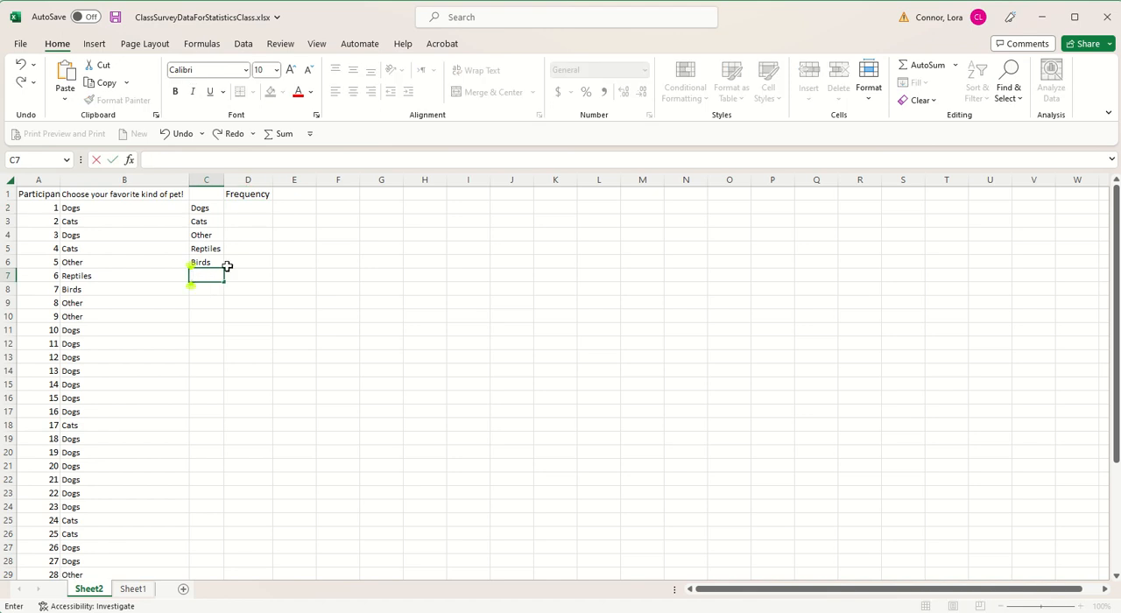
Step: Enter a COUNTIF formula in D2 that counts the survey responses in B2:B40 matching the category in C2
{"action": "double_click", "coordinate": [239, 209]}
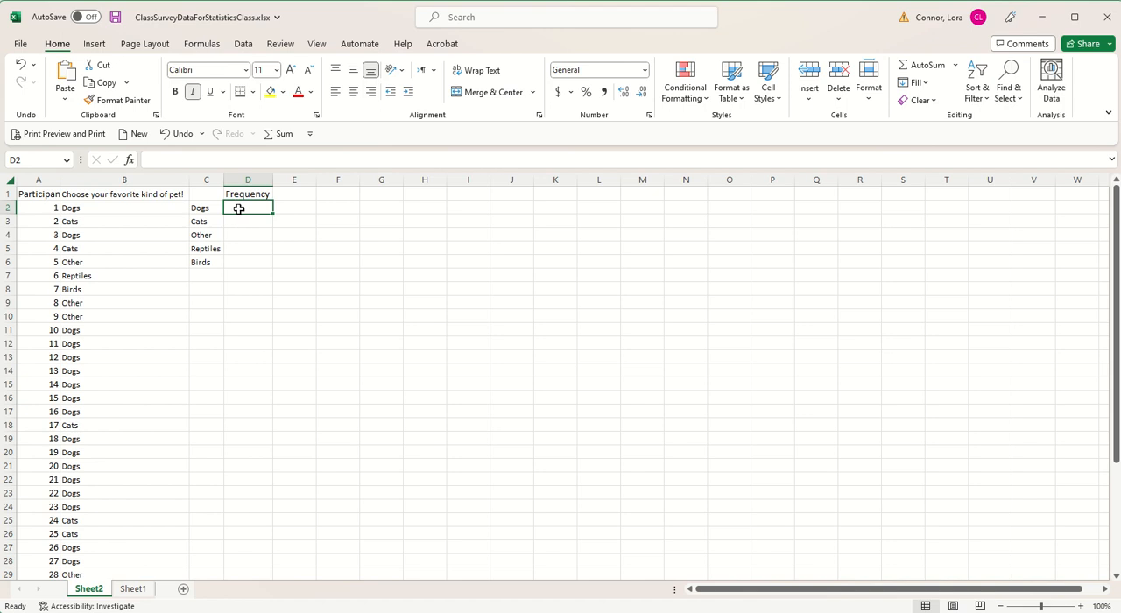
{"action": "type", "text": "="}
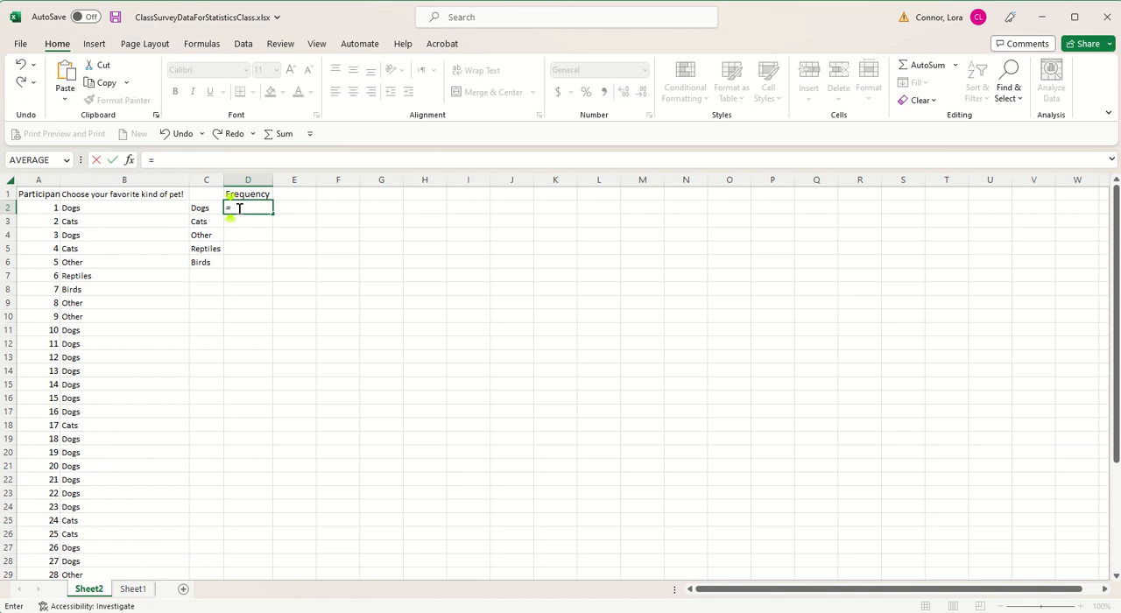
{"action": "type", "text": "co"}
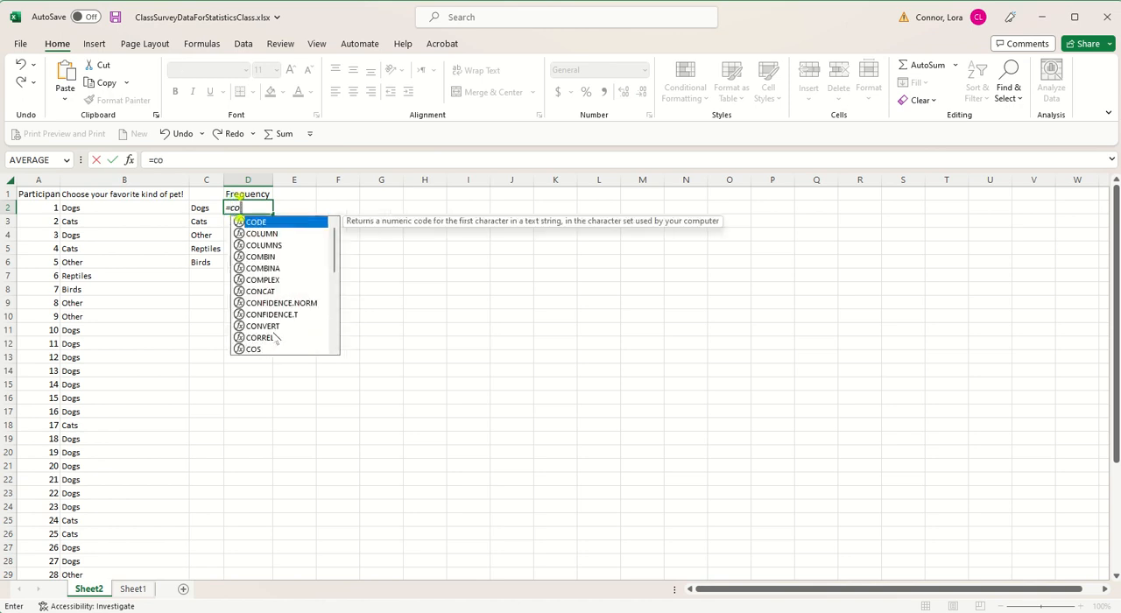
{"action": "type", "text": "untif"}
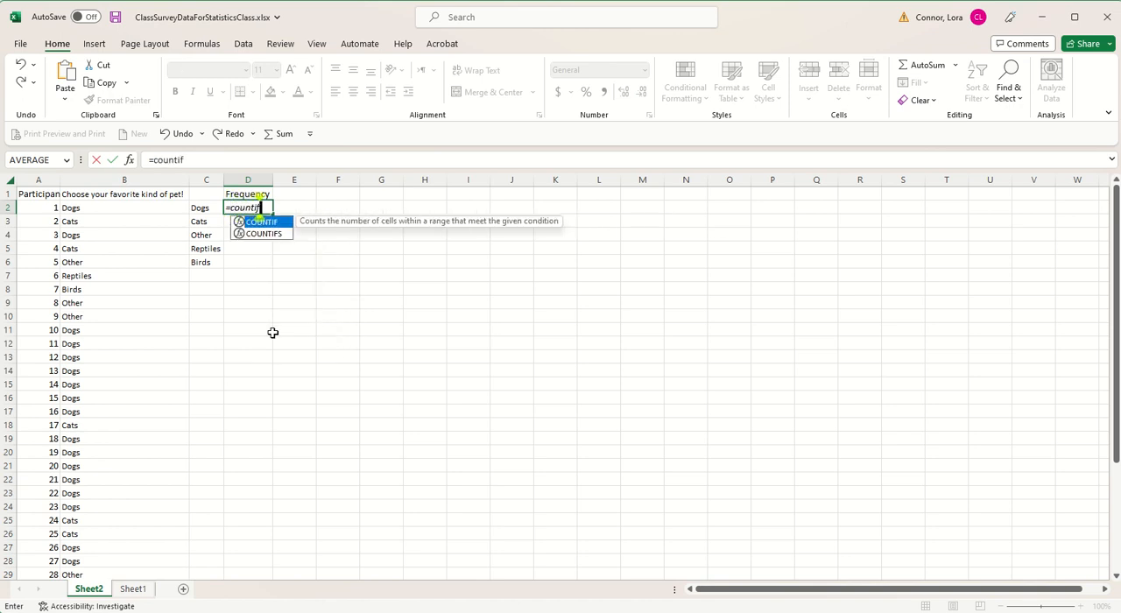
{"action": "type", "text": "("}
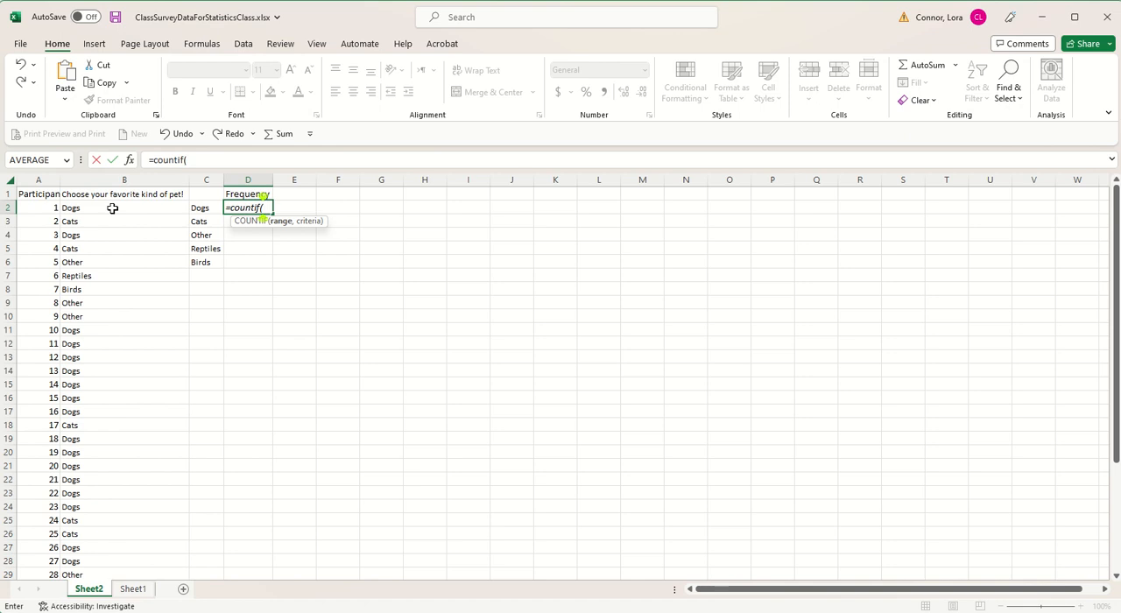
{"action": "left_click_drag", "start_coordinate": [112, 208], "coordinate": [118, 552]}
{"action": "scroll", "coordinate": [247, 311], "scroll_direction": "up", "scroll_amount": 5}
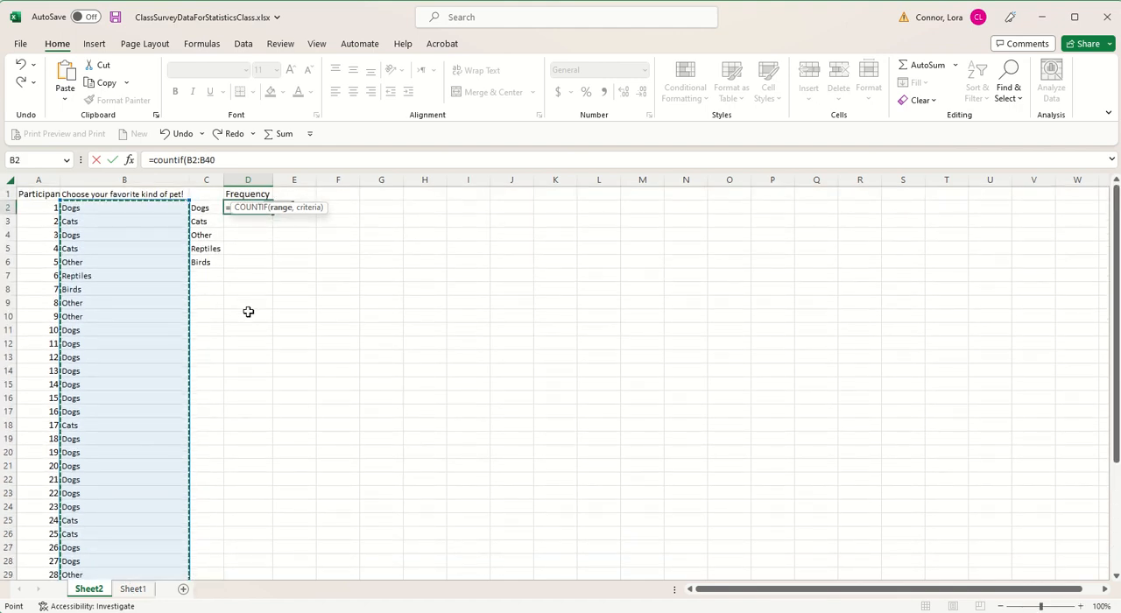
{"action": "type", "text": ","}
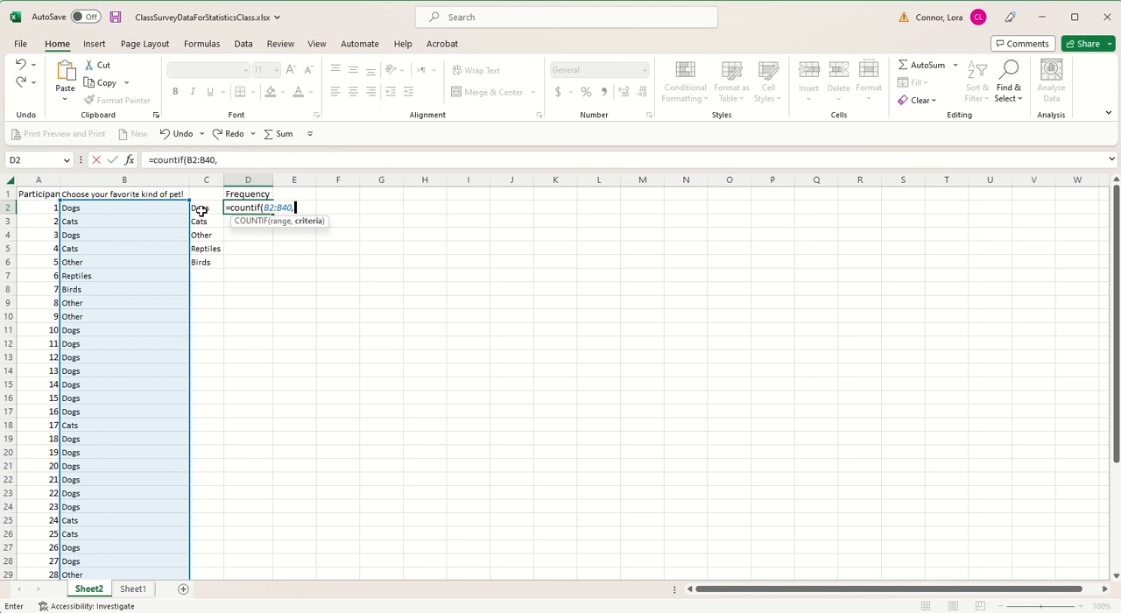
{"action": "left_click", "coordinate": [201, 211]}
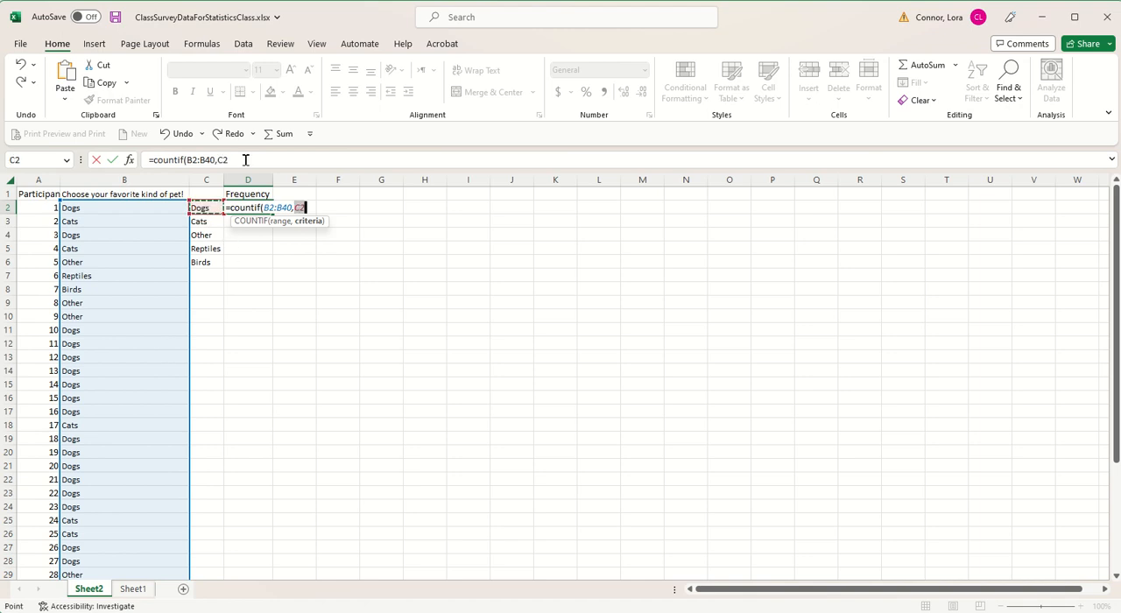
{"action": "left_click", "coordinate": [245, 159]}
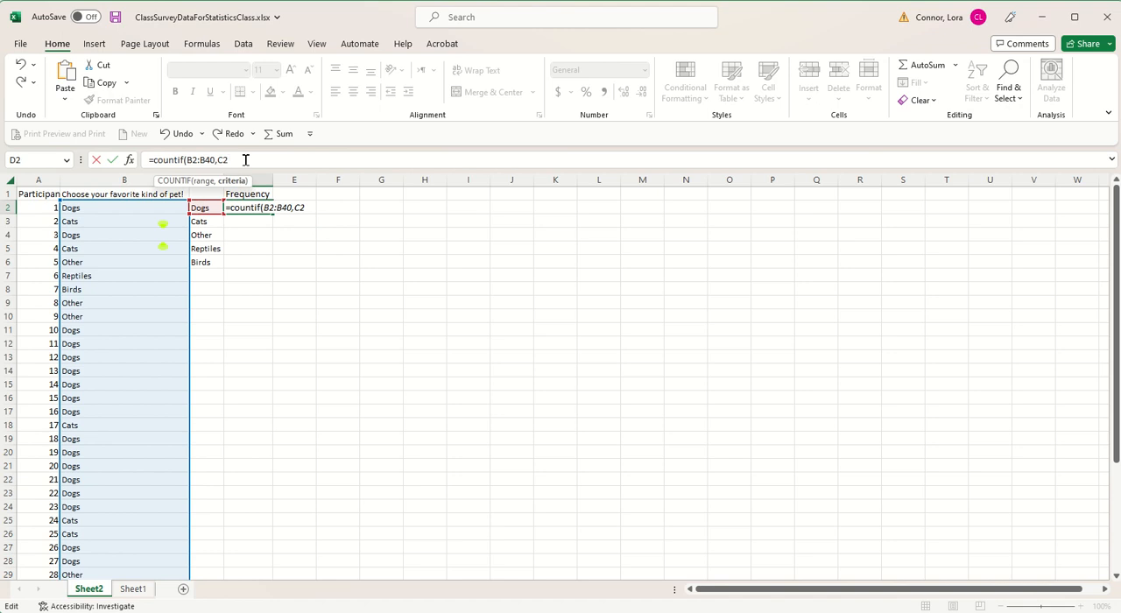
{"action": "type", "text": ")"}
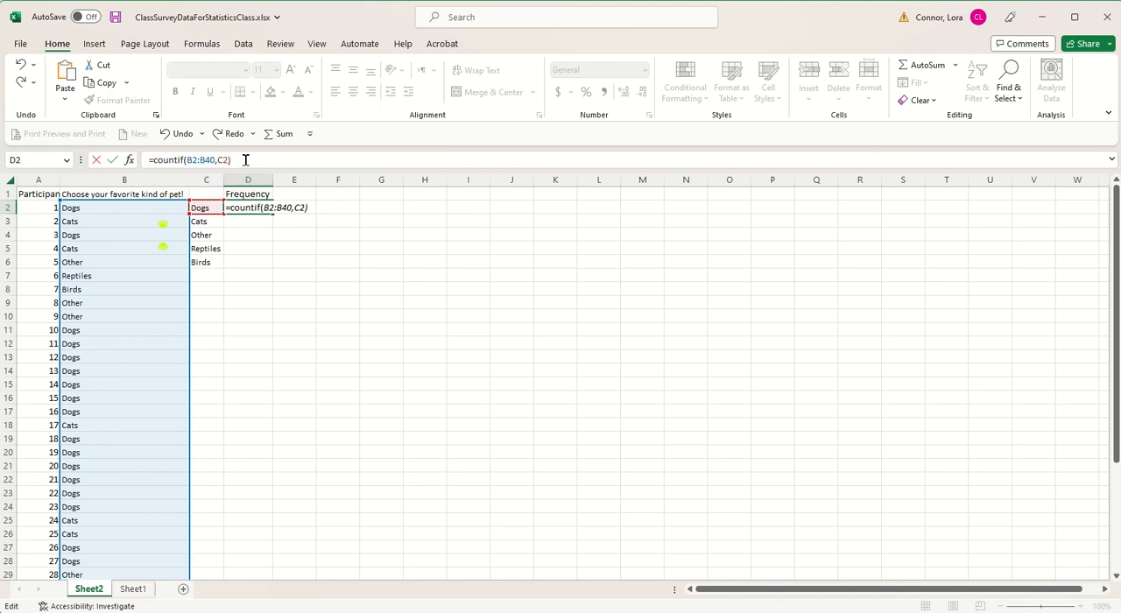
Step: Make the range in the D2 formula absolute as $B$2:$B$40, keeping C2 relative, and commit the formula
{"action": "left_click", "coordinate": [187, 160]}
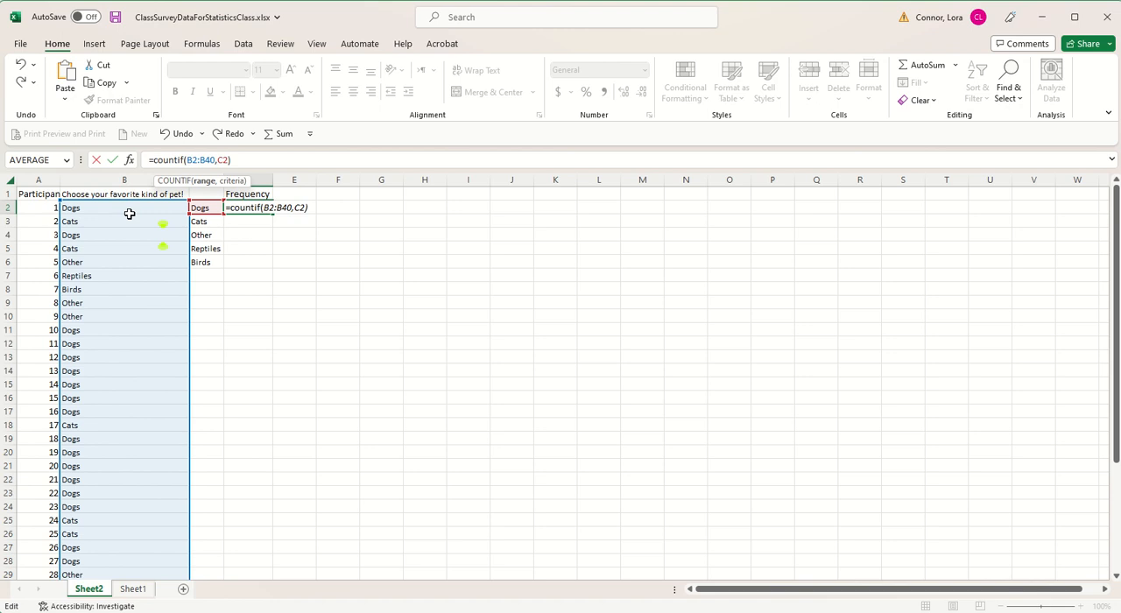
{"action": "left_click", "coordinate": [184, 159]}
{"action": "left_click", "coordinate": [187, 159]}
{"action": "key", "text": "Right"}
{"action": "type", "text": "$"}
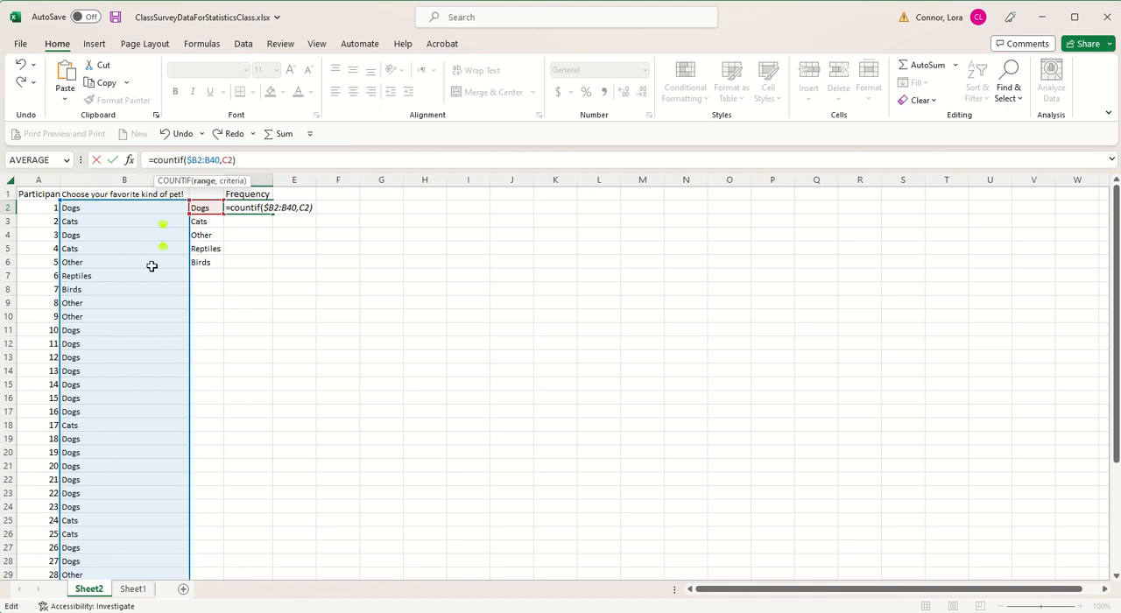
{"action": "type", "text": "$"}
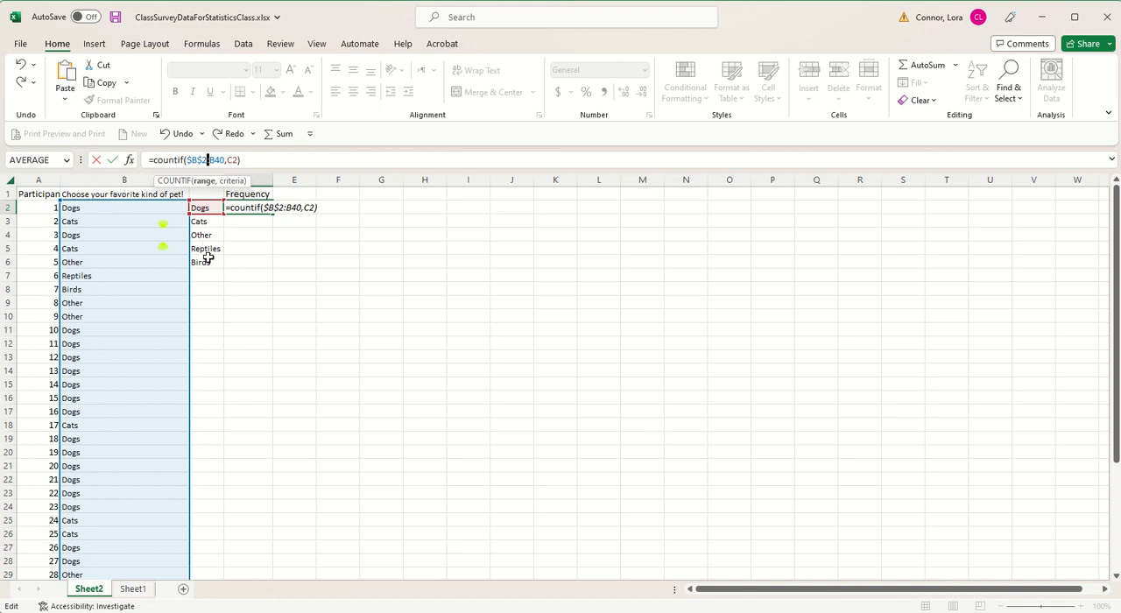
{"action": "type", "text": "$"}
{"action": "key", "text": "BackSpace"}
{"action": "type", "text": "$B"}
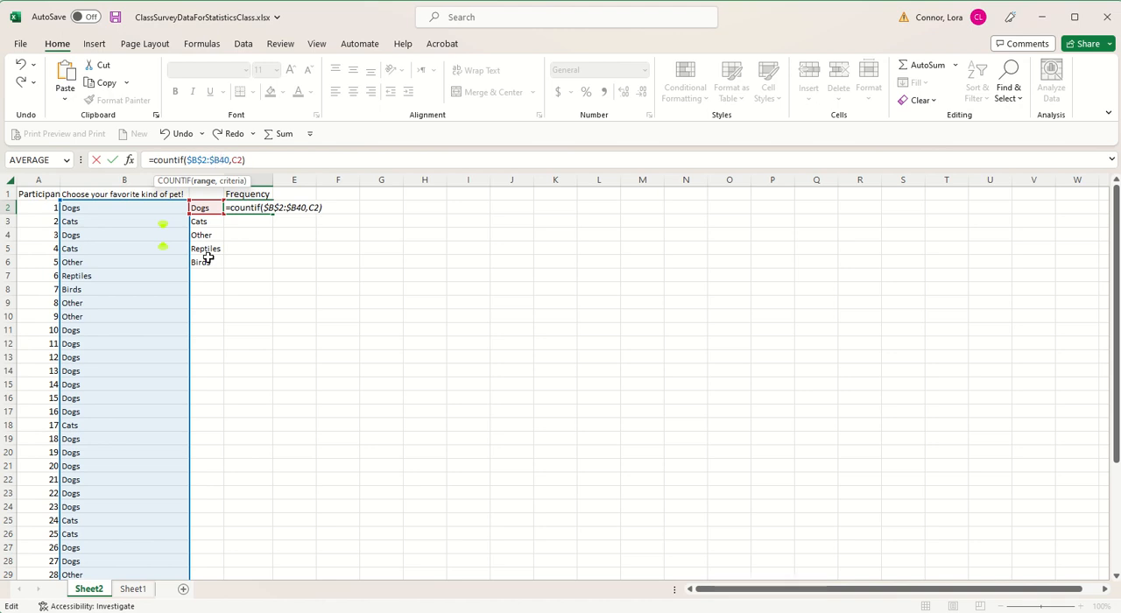
{"action": "type", "text": "$"}
{"action": "key", "text": "Return"}
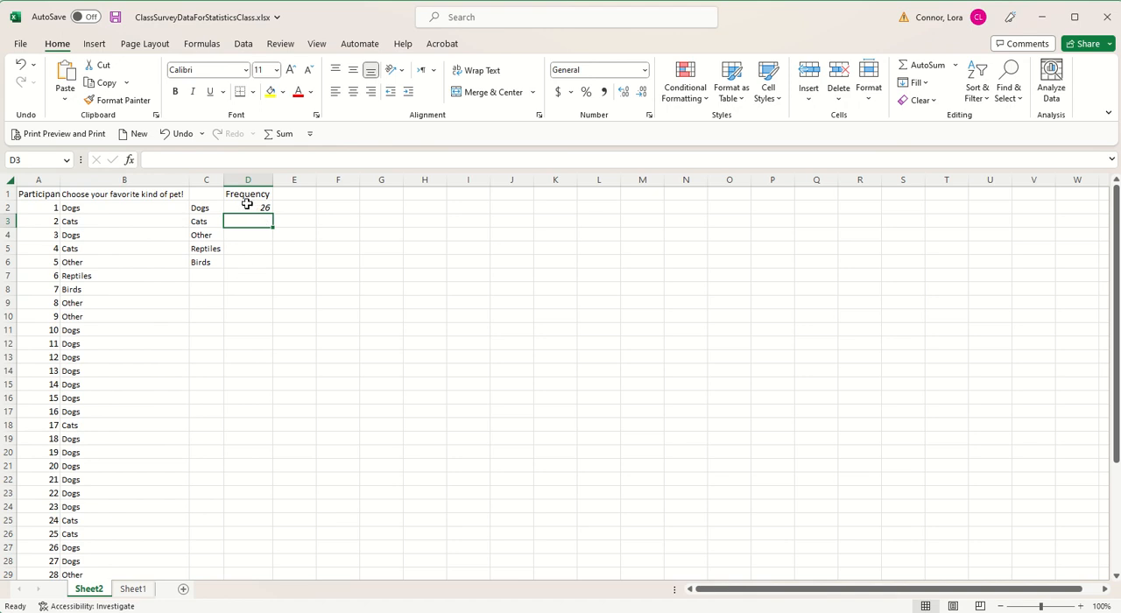
Step: Fill the COUNTIF formula from D2 down through D6 for the remaining pet categories
{"action": "left_click", "coordinate": [247, 203]}
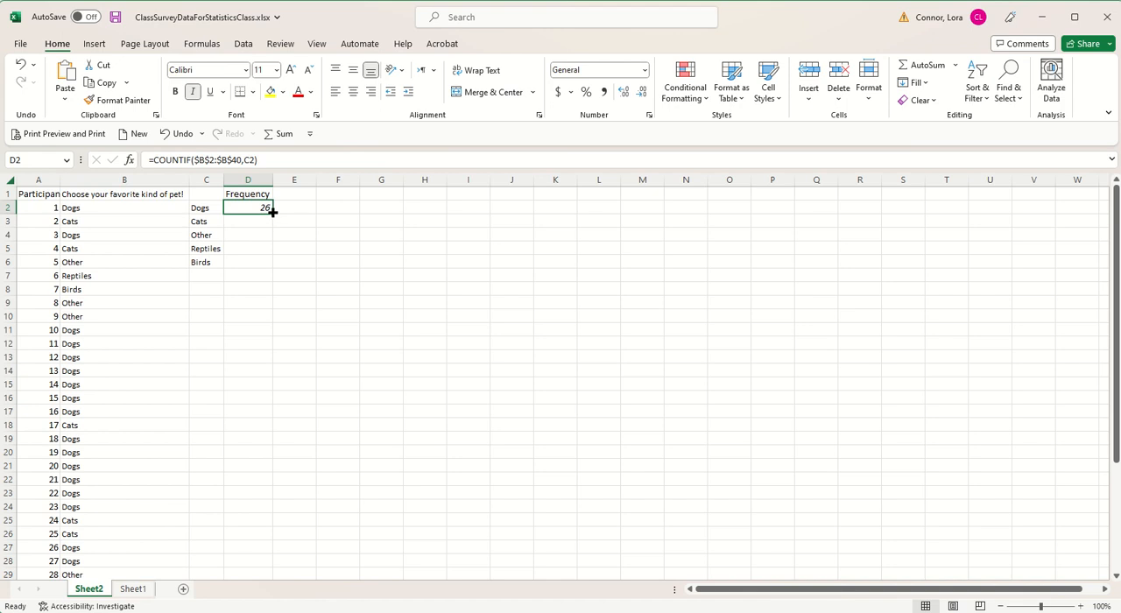
{"action": "left_click_drag", "start_coordinate": [273, 211], "coordinate": [267, 263]}
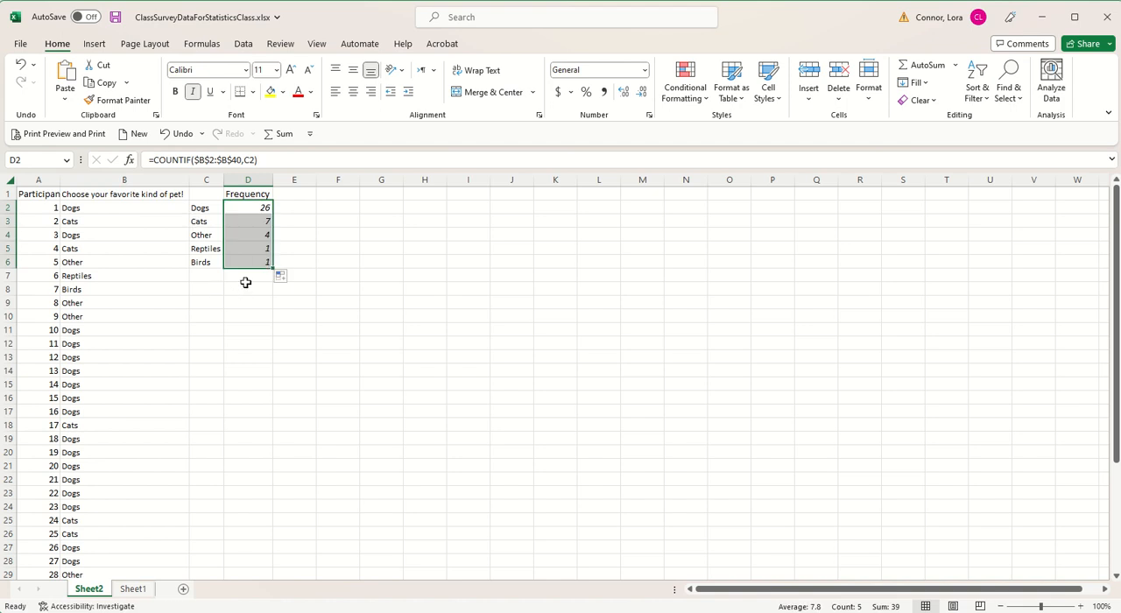
{"action": "left_click", "coordinate": [285, 227]}
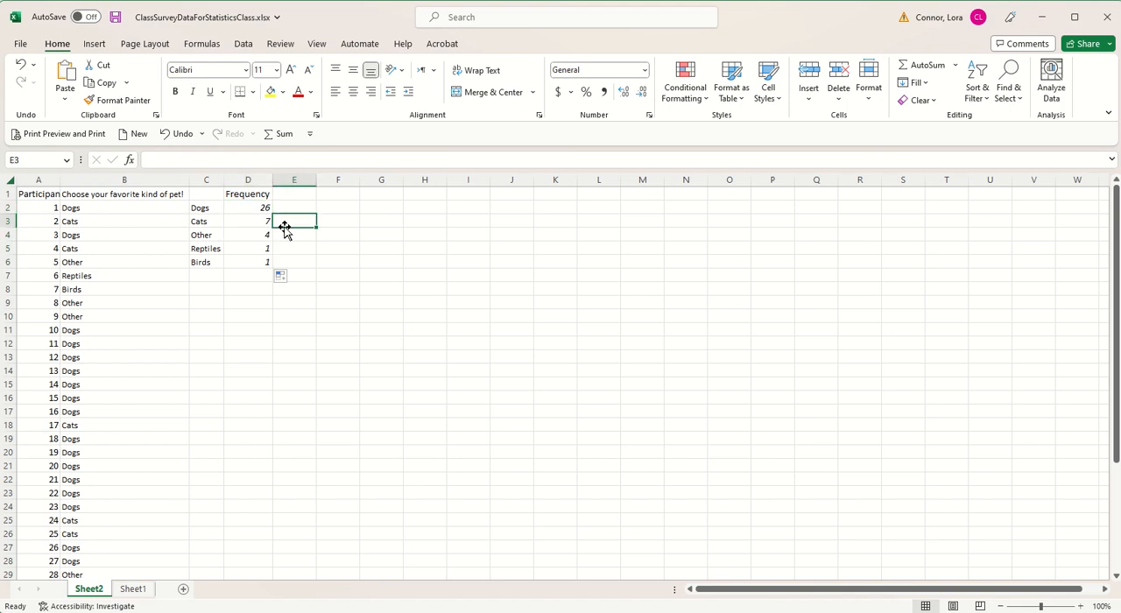
Step: Examine the copied formula in D3 and the range and criteria cells it references
{"action": "left_click", "coordinate": [239, 219]}
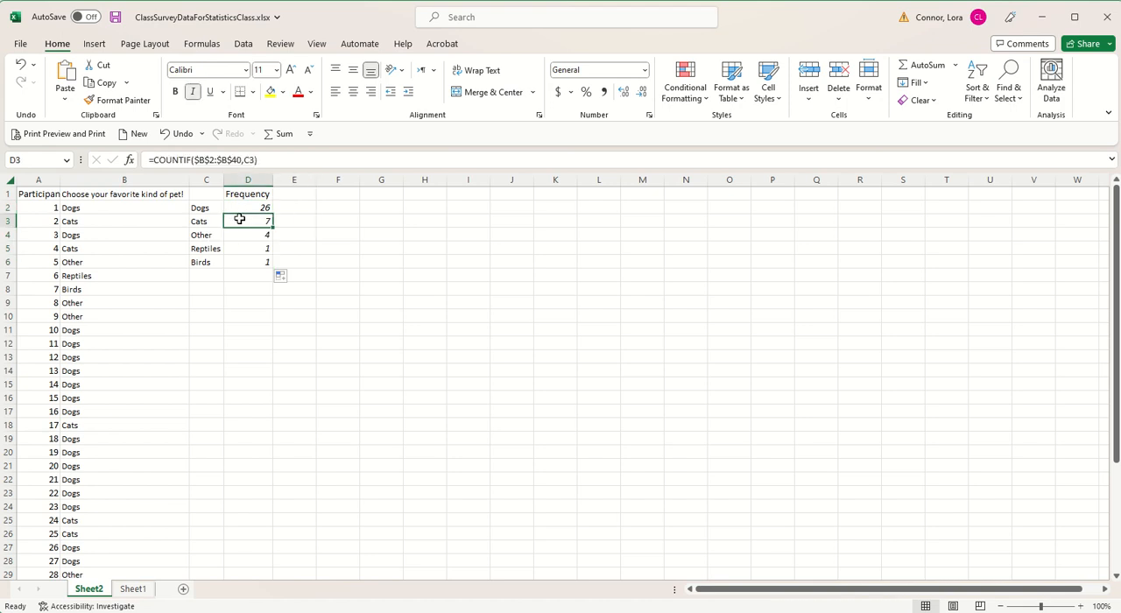
{"action": "left_click", "coordinate": [261, 158]}
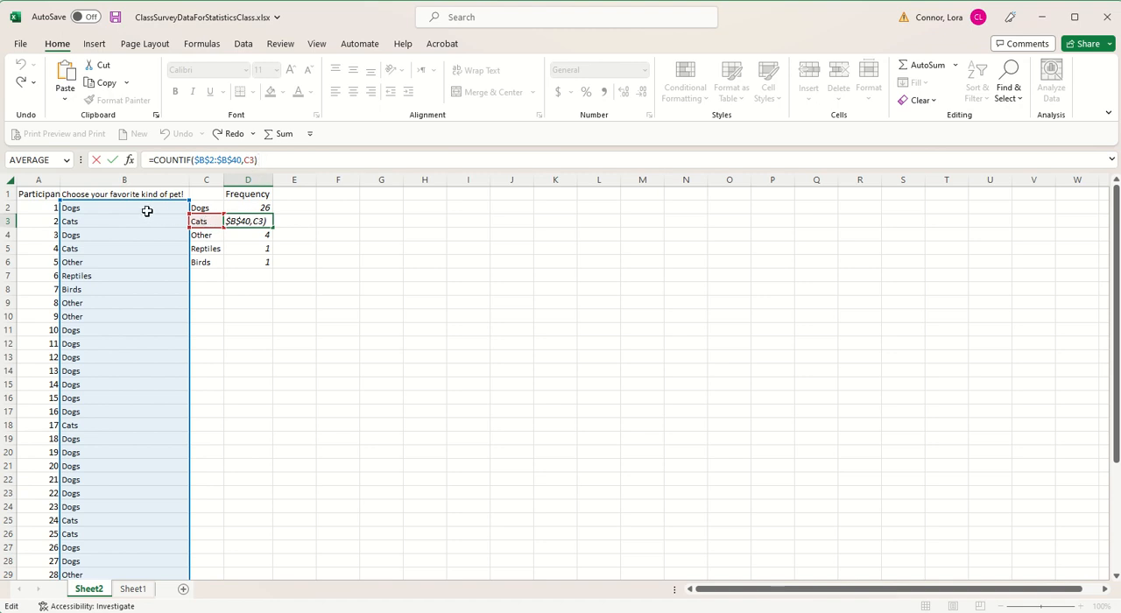
{"action": "scroll", "coordinate": [133, 346], "scroll_direction": "down", "scroll_amount": 12}
{"action": "scroll", "coordinate": [133, 347], "scroll_direction": "up", "scroll_amount": 3}
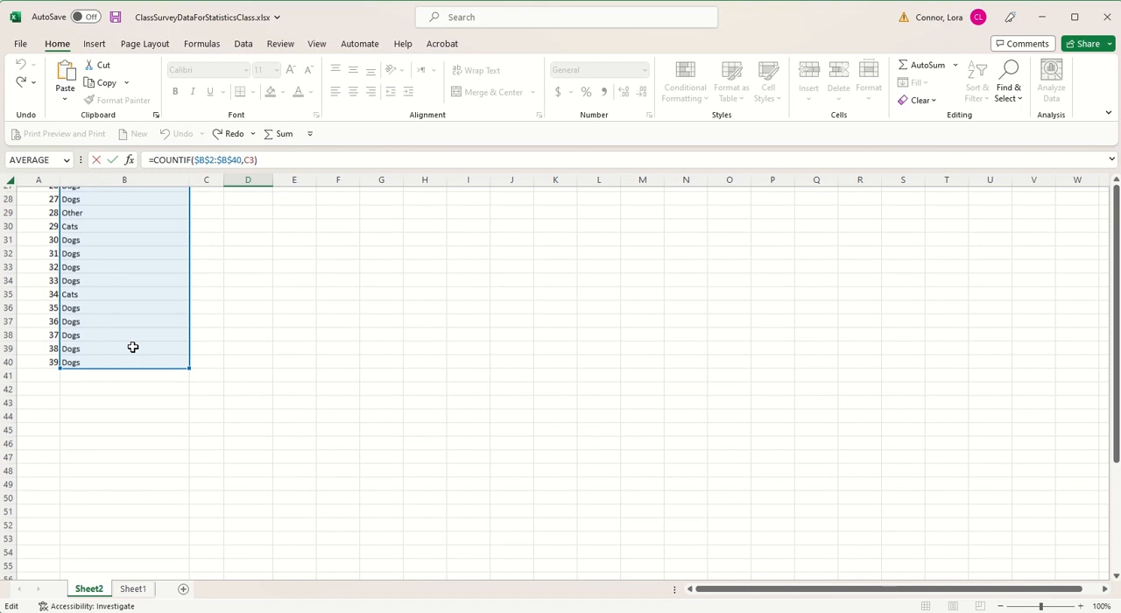
{"action": "scroll", "coordinate": [133, 347], "scroll_direction": "up", "scroll_amount": 9}
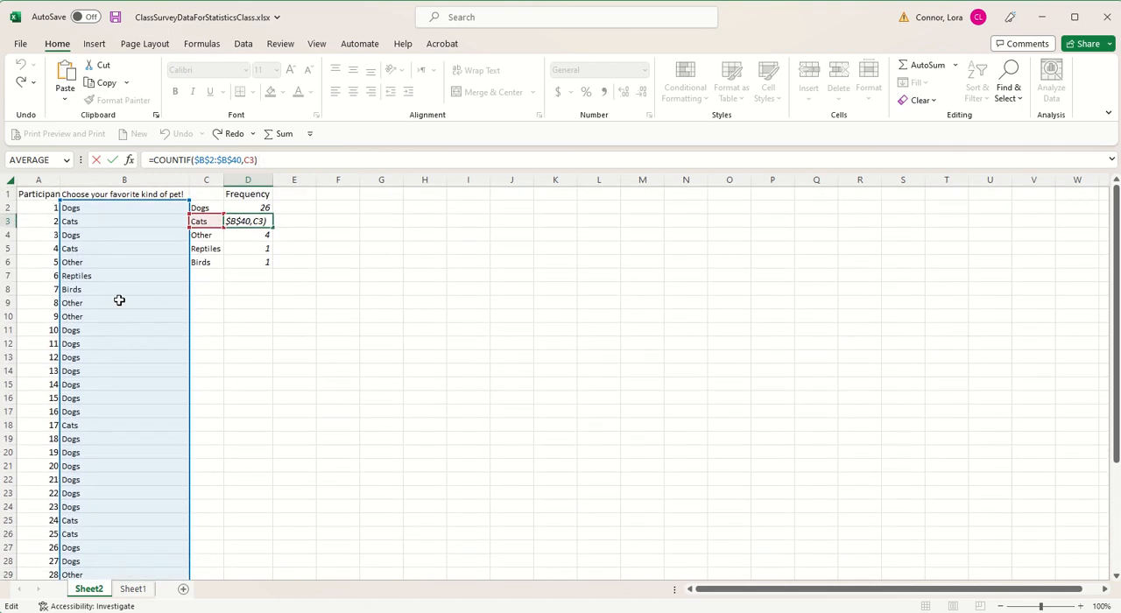
{"action": "scroll", "coordinate": [117, 301], "scroll_direction": "down", "scroll_amount": 1}
{"action": "scroll", "coordinate": [117, 300], "scroll_direction": "up", "scroll_amount": 1}
{"action": "scroll", "coordinate": [128, 515], "scroll_direction": "down", "scroll_amount": 3}
{"action": "scroll", "coordinate": [128, 516], "scroll_direction": "up", "scroll_amount": 3}
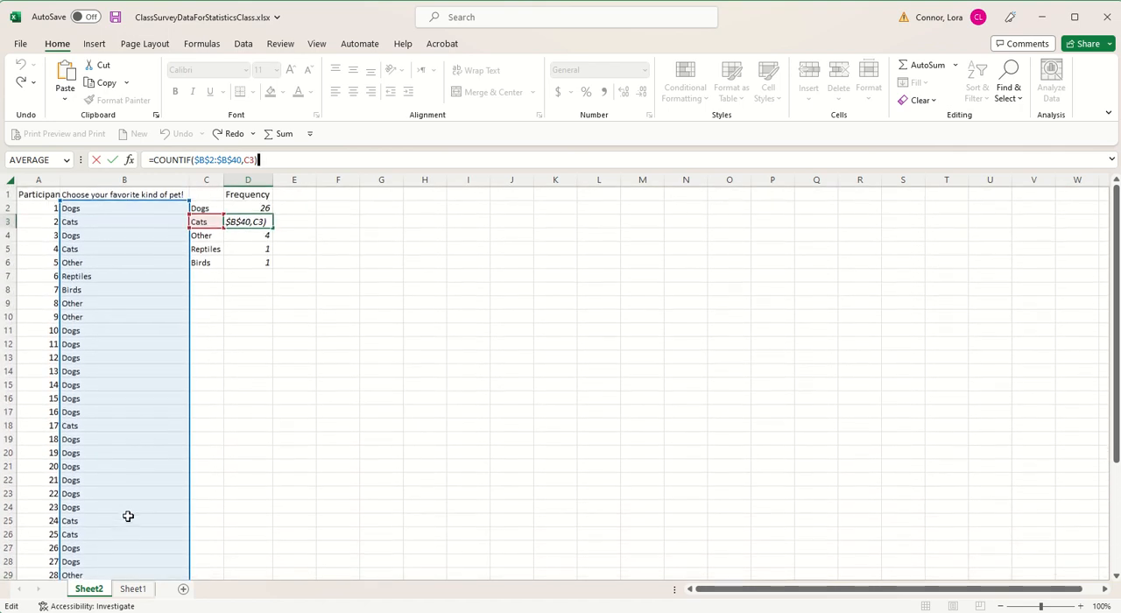
{"action": "left_click", "coordinate": [247, 288]}
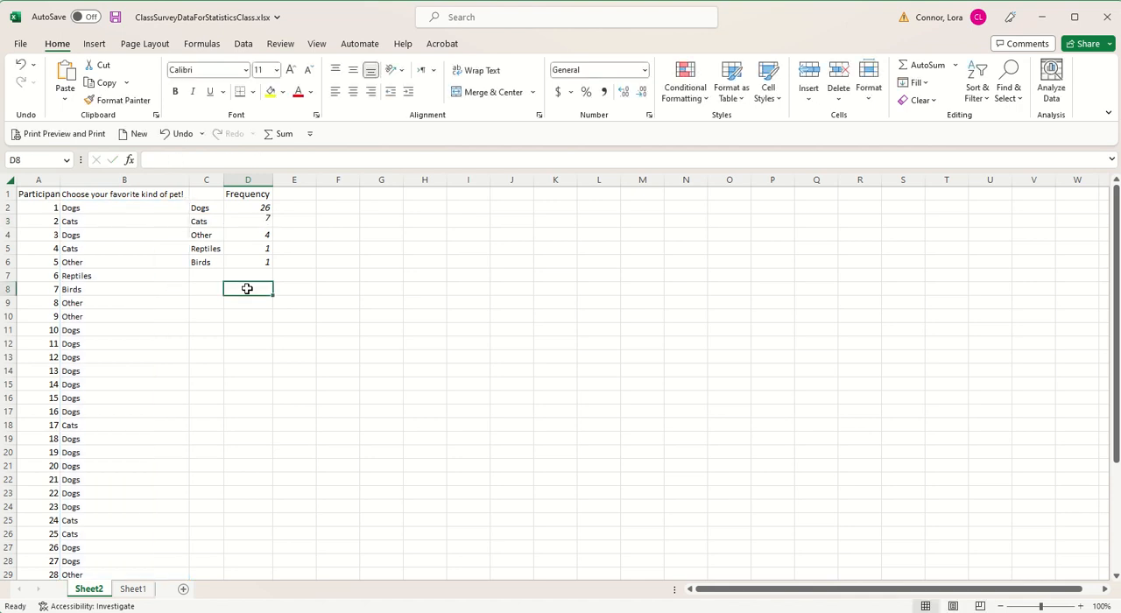
Step: Check the range and criteria references of the copied formulas in D4, D5 and D6
{"action": "left_click", "coordinate": [247, 232]}
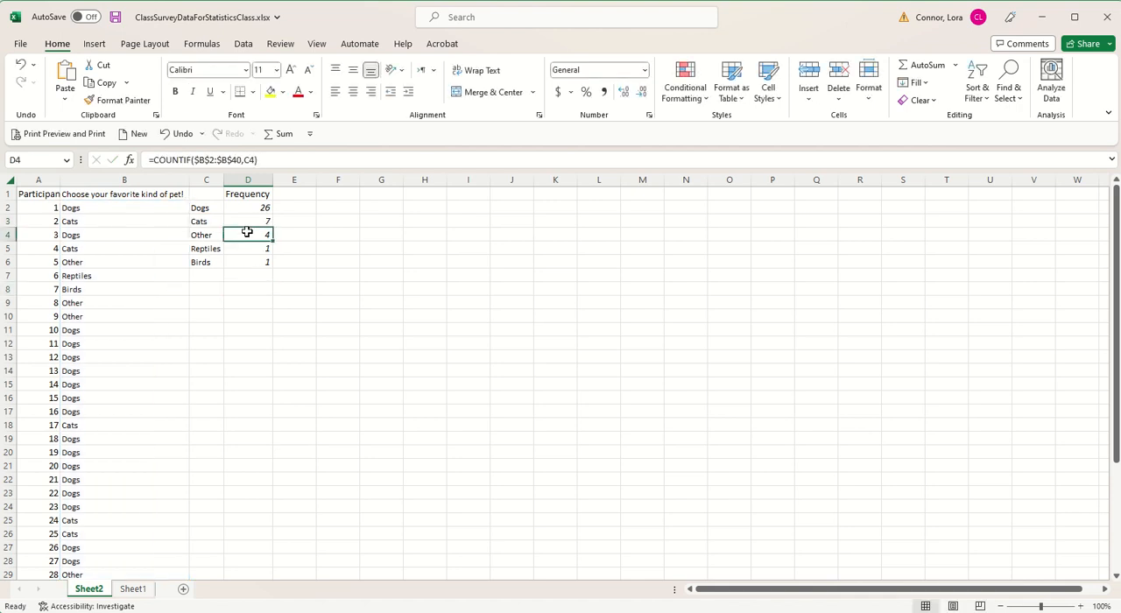
{"action": "left_click", "coordinate": [268, 159]}
{"action": "left_click", "coordinate": [252, 249]}
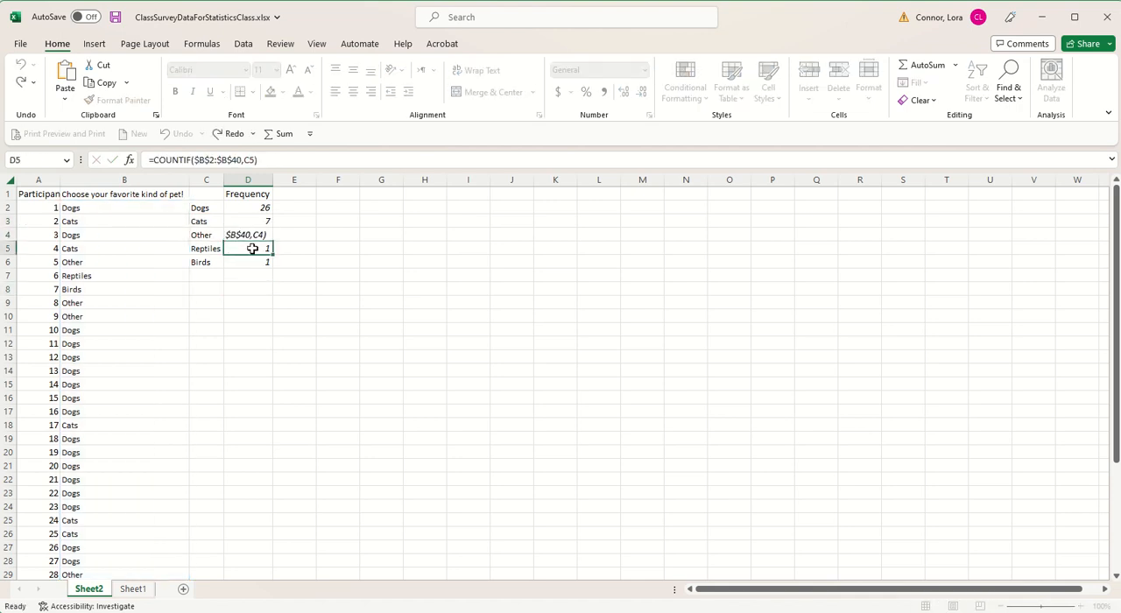
{"action": "left_click", "coordinate": [267, 160]}
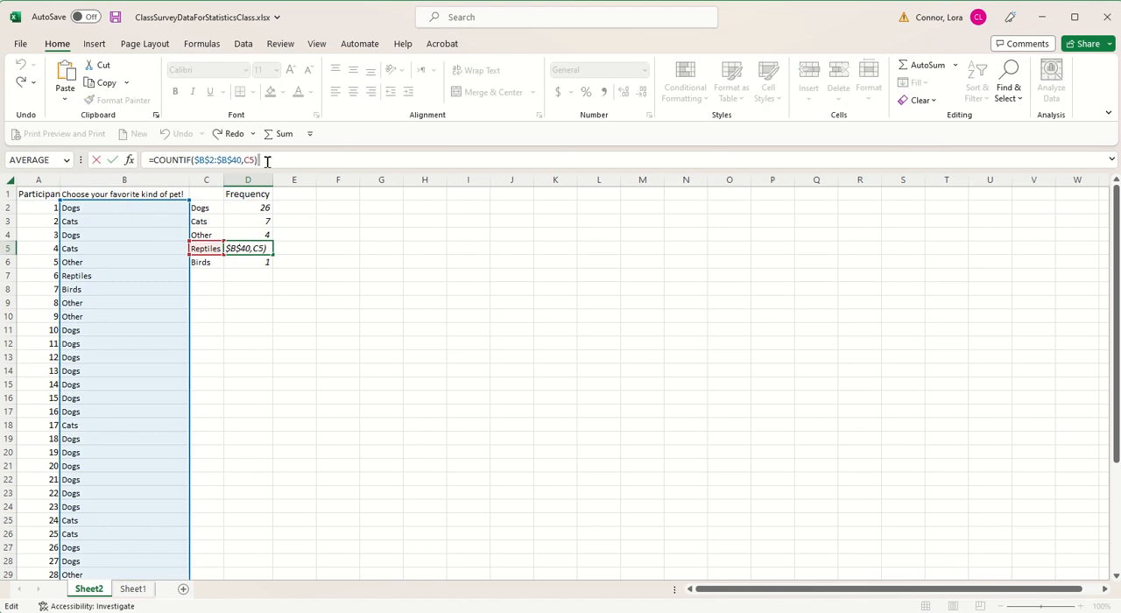
{"action": "left_click", "coordinate": [233, 260]}
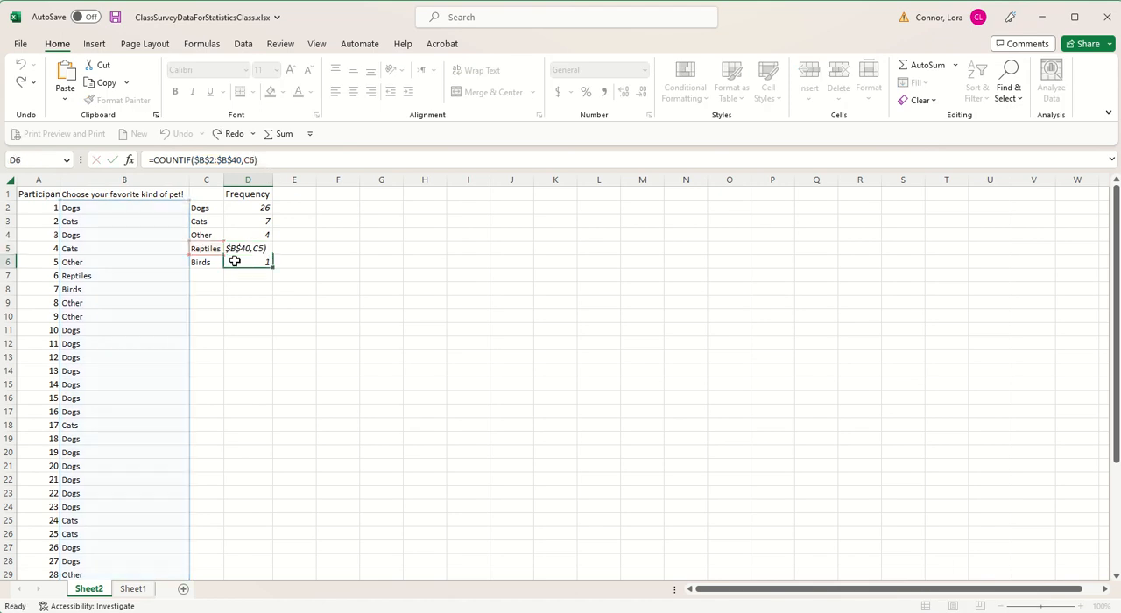
{"action": "left_click", "coordinate": [281, 159]}
{"action": "left_click", "coordinate": [234, 408]}
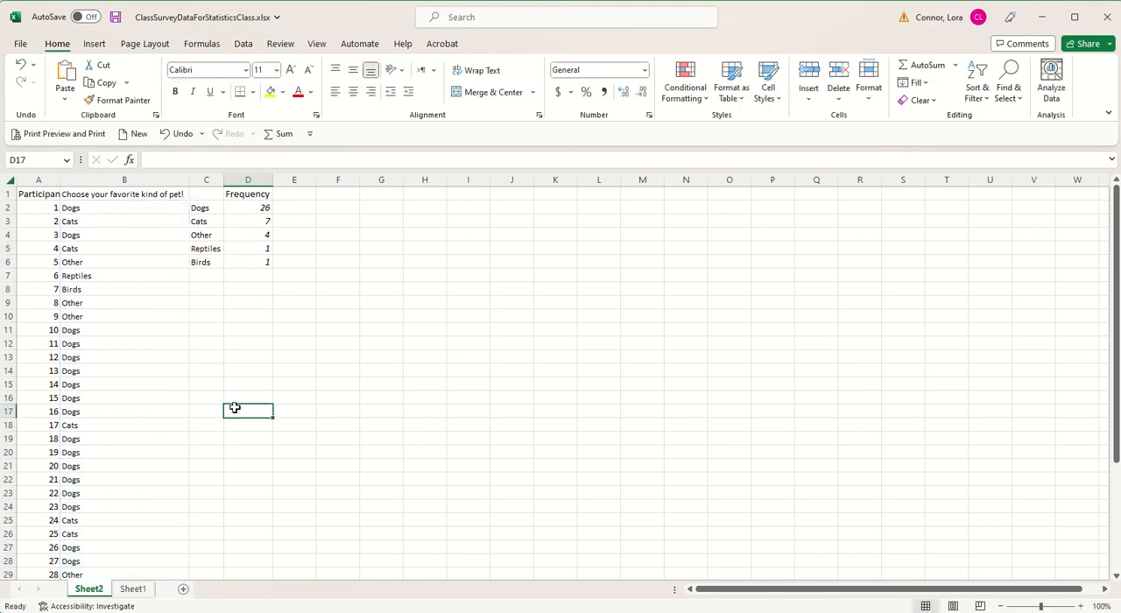
Step: Open Sheet1 and look through the sorted ages in the Age column
{"action": "left_click", "coordinate": [131, 589]}
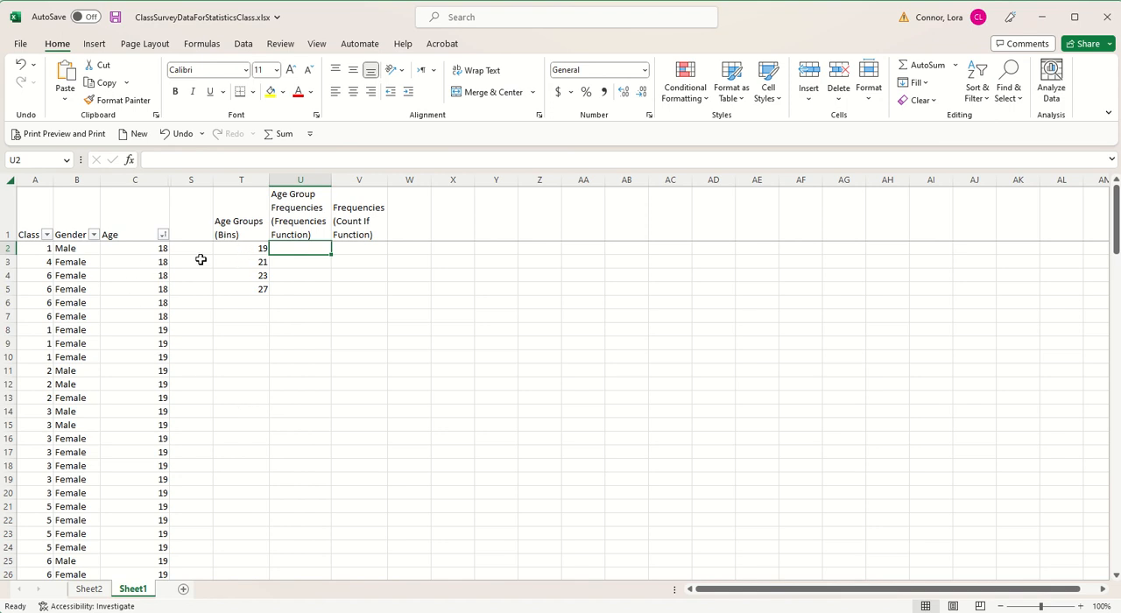
{"action": "left_click", "coordinate": [123, 179]}
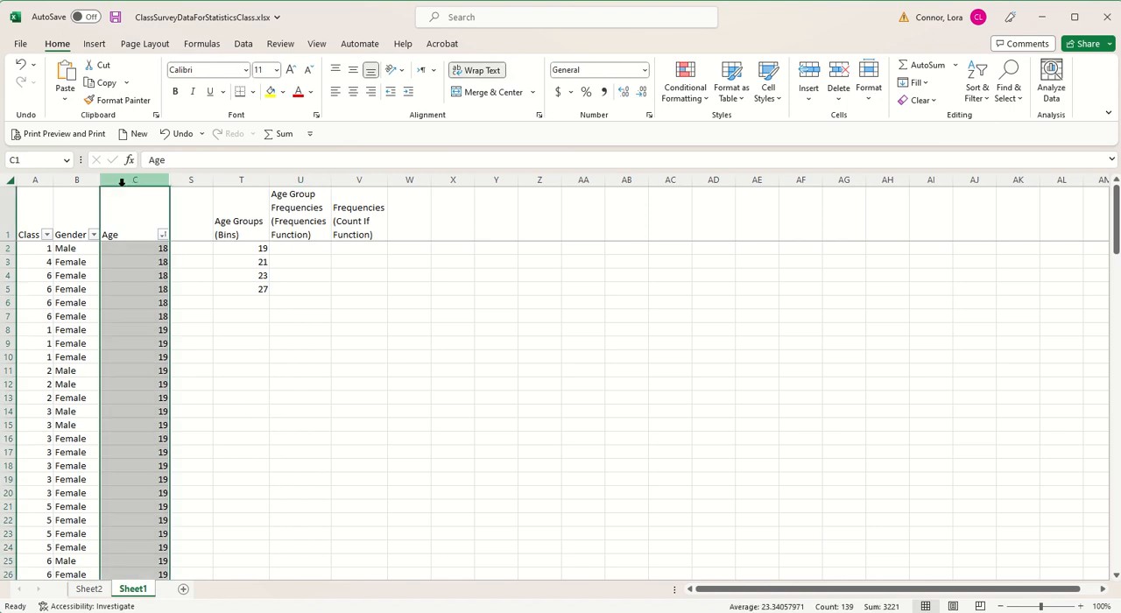
{"action": "left_click", "coordinate": [111, 246]}
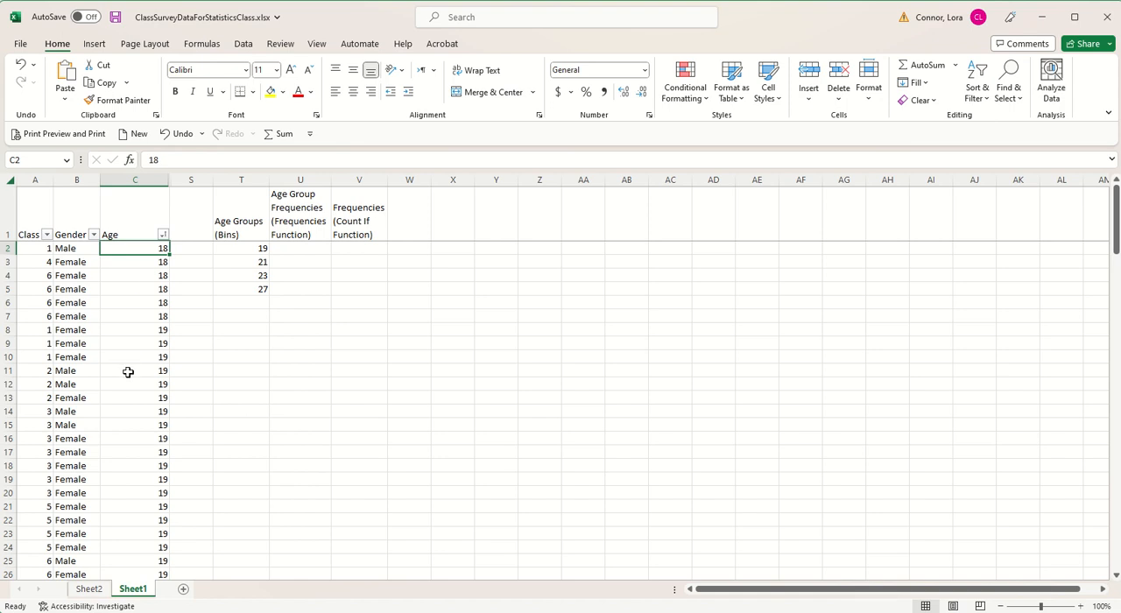
{"action": "scroll", "coordinate": [128, 372], "scroll_direction": "down", "scroll_amount": 7}
{"action": "scroll", "coordinate": [128, 372], "scroll_direction": "up", "scroll_amount": 7}
Step: Examine the upper limits of the age groups in T2:T5 and the empty cell below them
{"action": "left_click", "coordinate": [245, 251]}
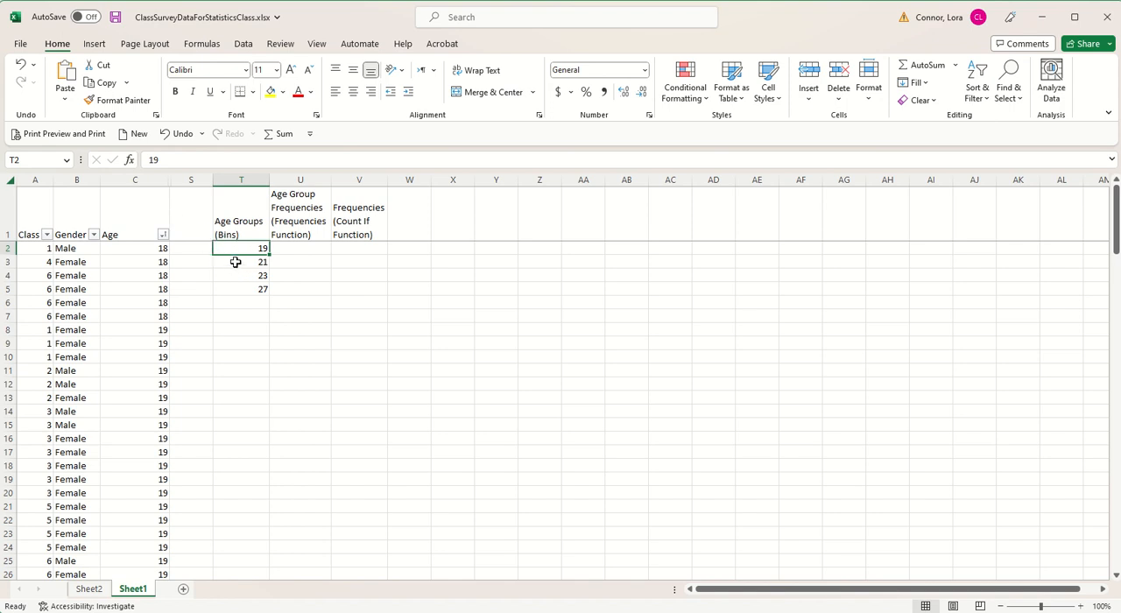
{"action": "left_click", "coordinate": [234, 261]}
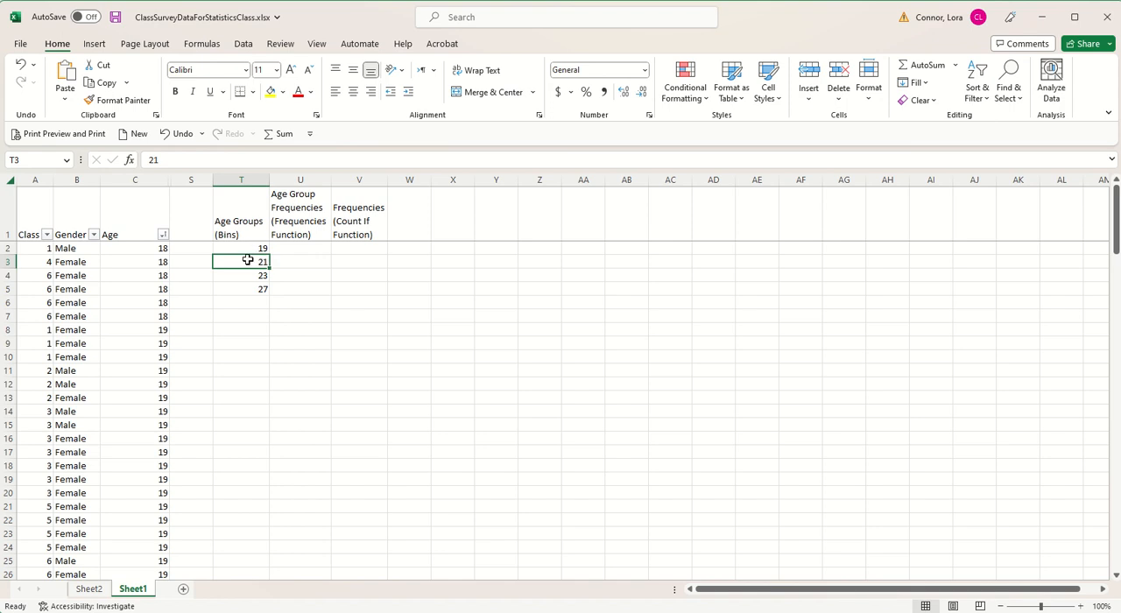
{"action": "left_click", "coordinate": [229, 277]}
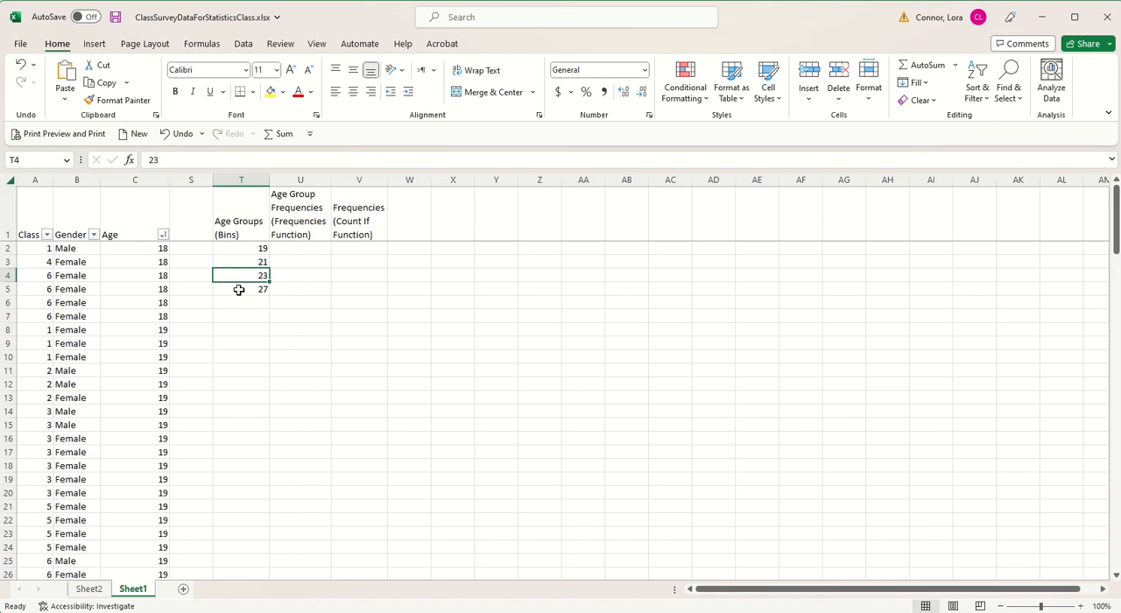
{"action": "left_click", "coordinate": [242, 302]}
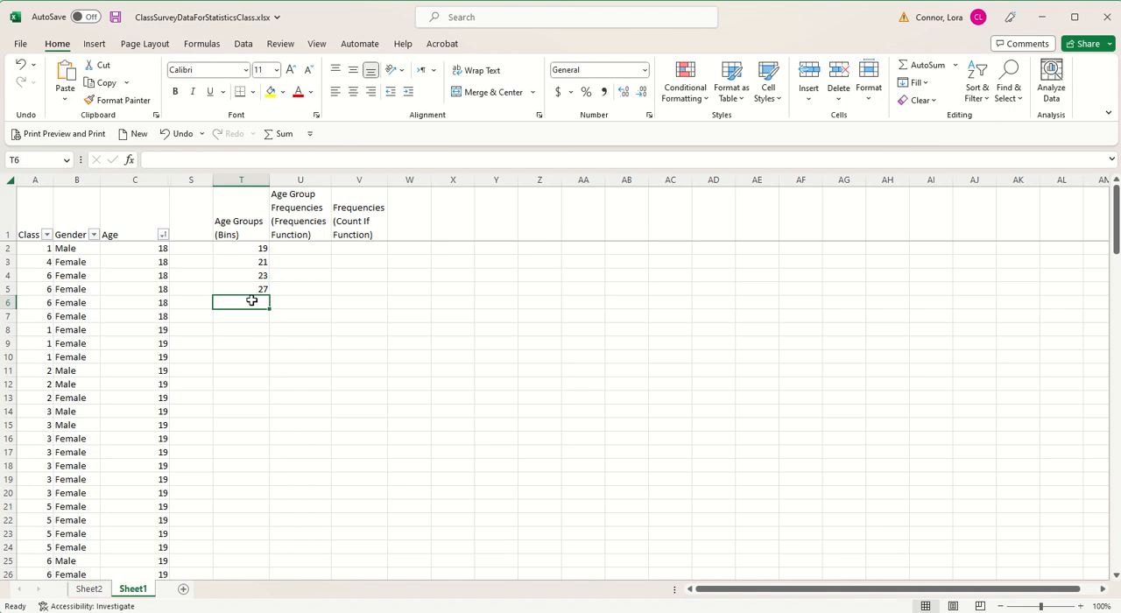
Step: Begin a FREQUENCY formula in U2 with U2:U6 selected, one cell more than the number of bins
{"action": "left_click", "coordinate": [292, 250]}
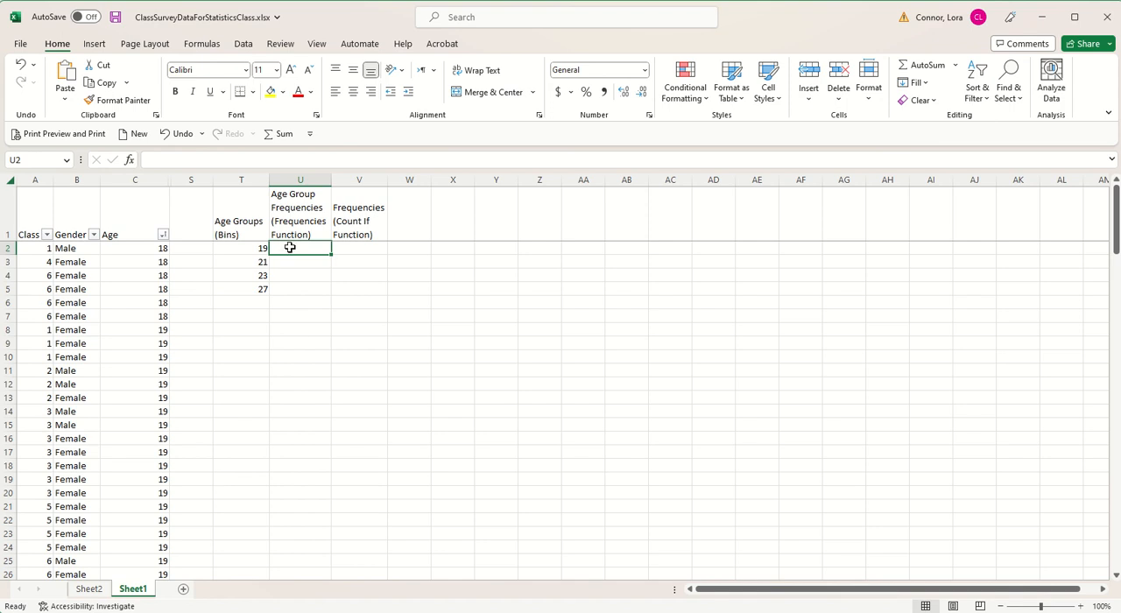
{"action": "left_click_drag", "start_coordinate": [290, 248], "coordinate": [290, 300]}
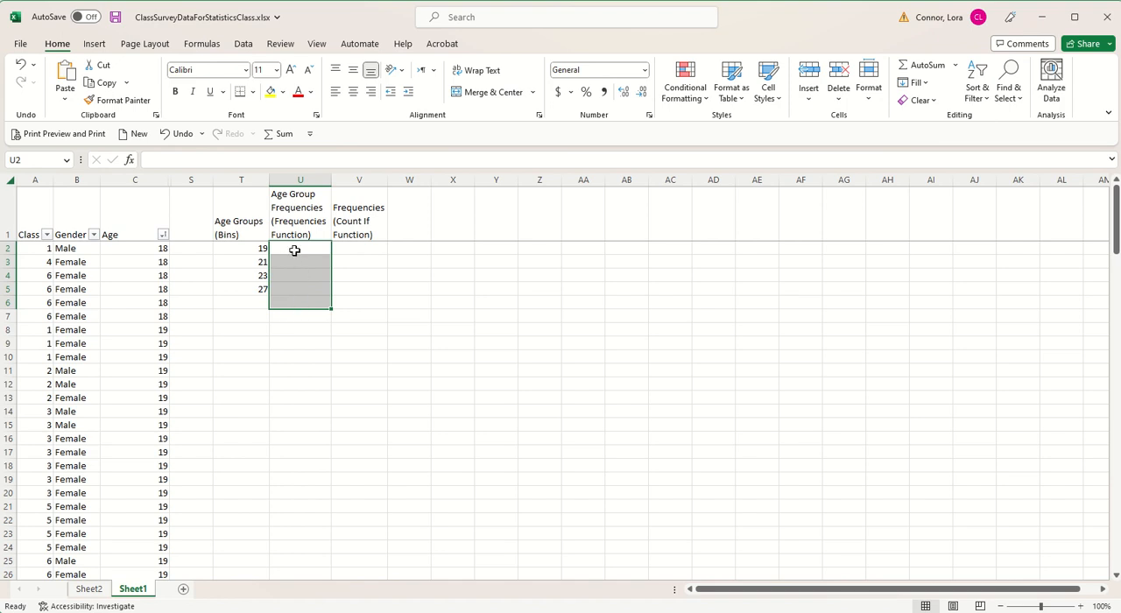
{"action": "type", "text": "=fr"}
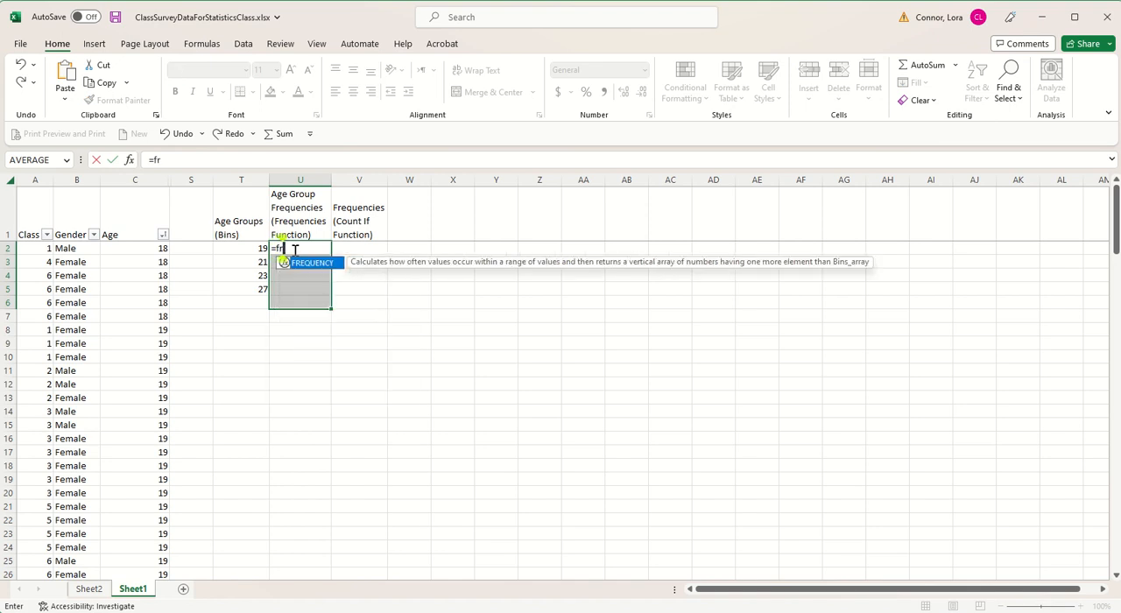
{"action": "type", "text": "equency("}
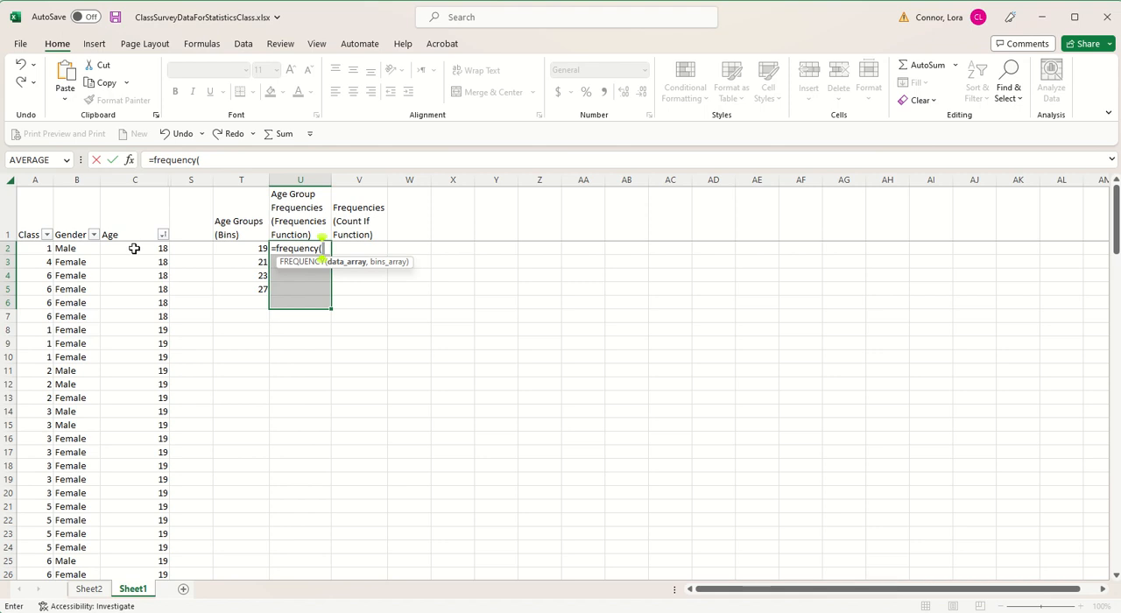
Step: Complete the FREQUENCY formula with data array C2:C139 and bins array T2:T5, and commit it for U2:U6
{"action": "left_click_drag", "start_coordinate": [134, 249], "coordinate": [130, 543]}
{"action": "scroll", "coordinate": [254, 464], "scroll_direction": "up", "scroll_amount": 20}
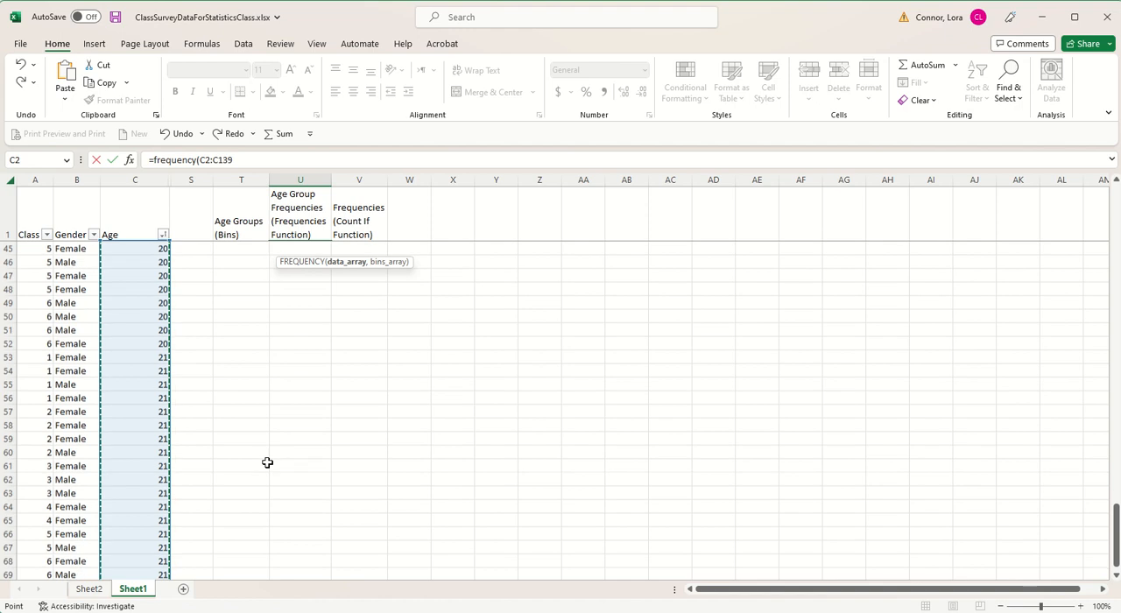
{"action": "left_click", "coordinate": [240, 158]}
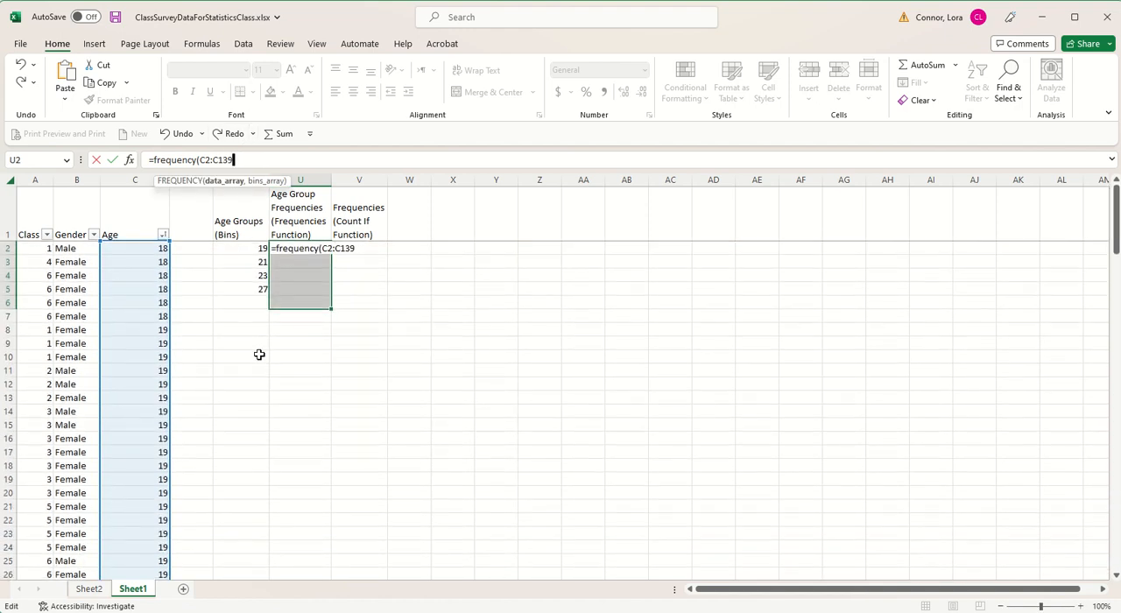
{"action": "type", "text": ","}
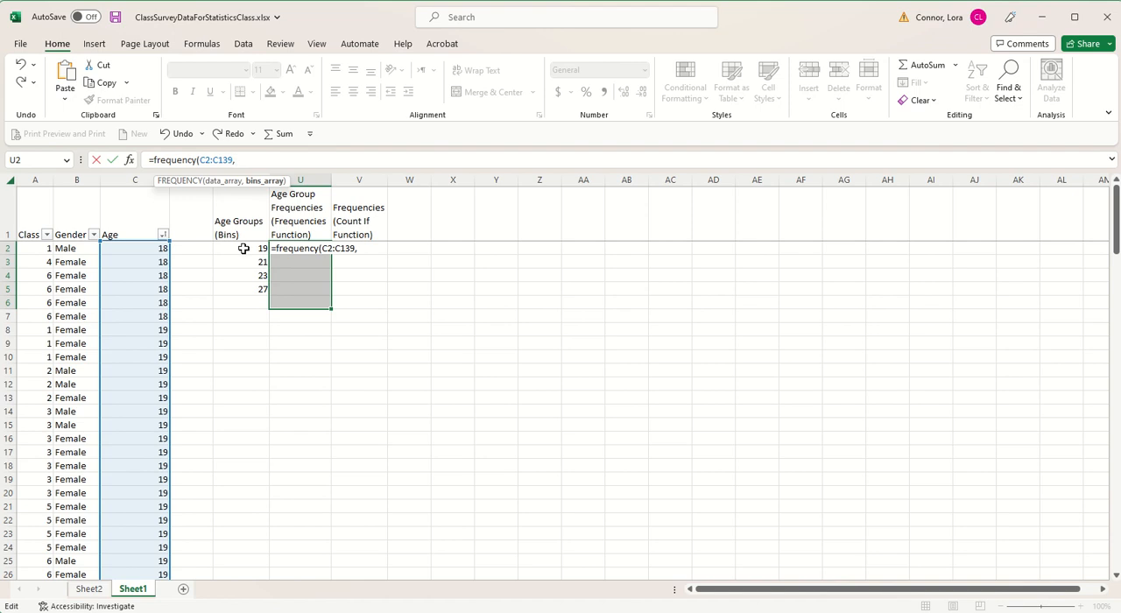
{"action": "left_click_drag", "start_coordinate": [243, 249], "coordinate": [241, 288]}
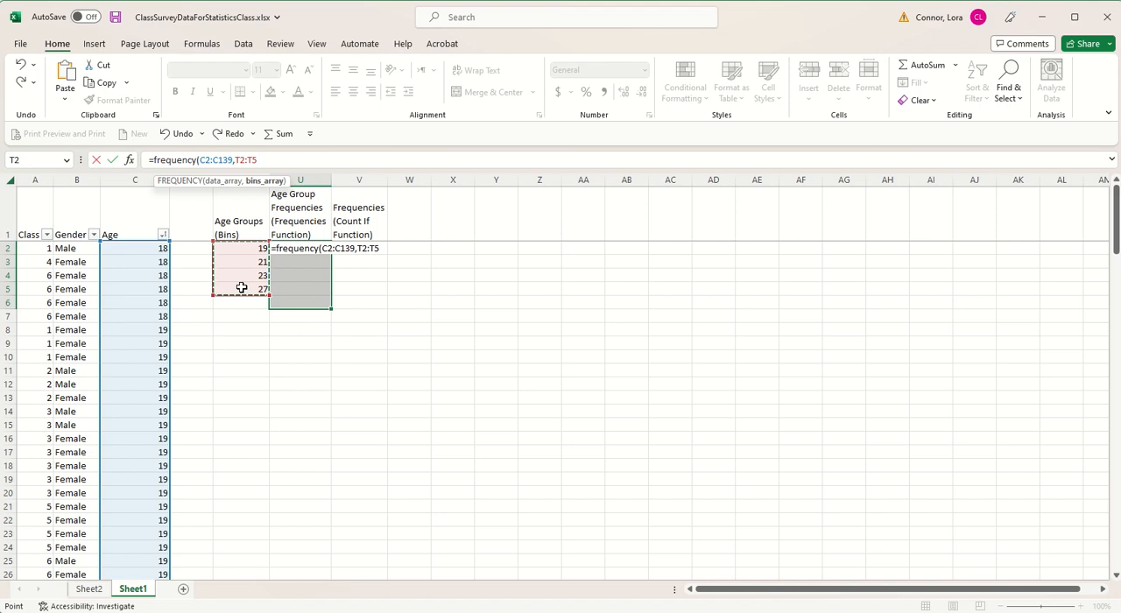
{"action": "type", "text": ")"}
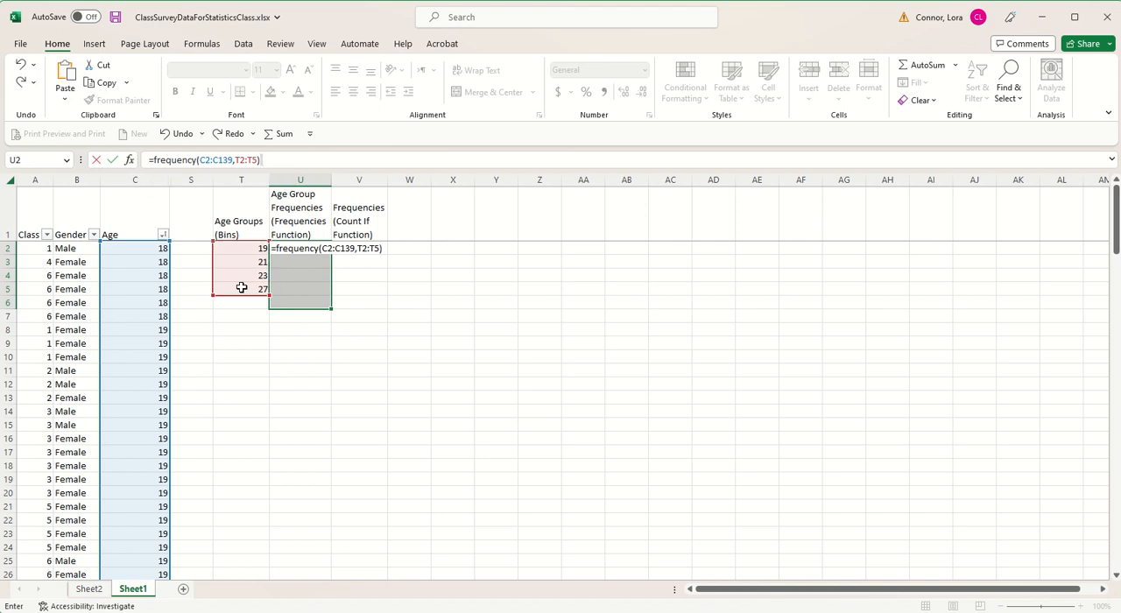
{"action": "key", "text": "Return"}
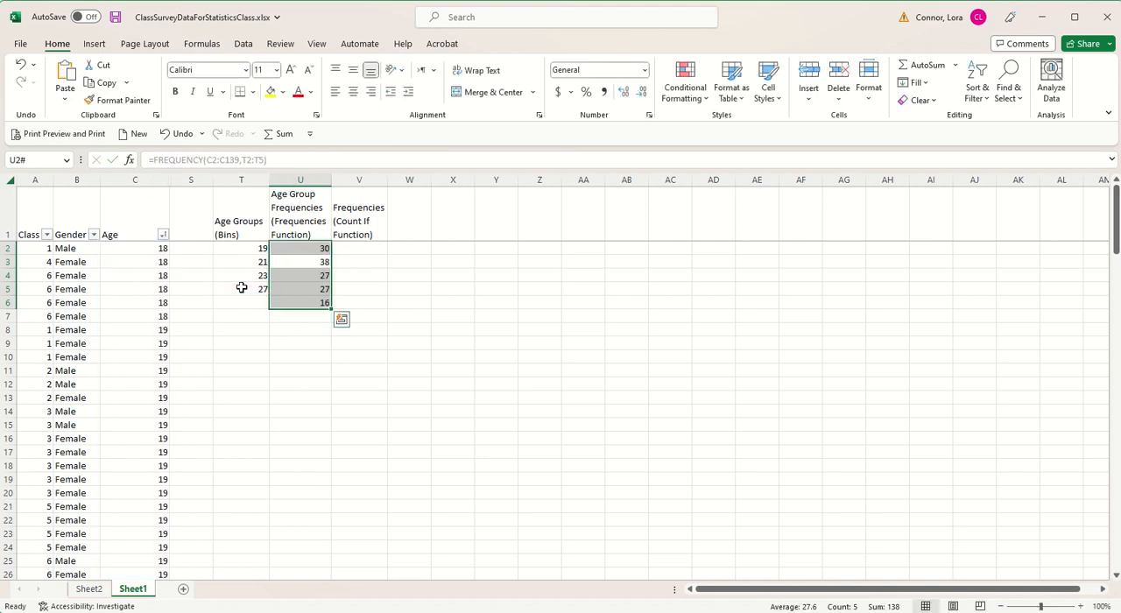
Step: Check the FREQUENCY formula and its age group results in U2, U3, U4 and U6
{"action": "left_click", "coordinate": [318, 248]}
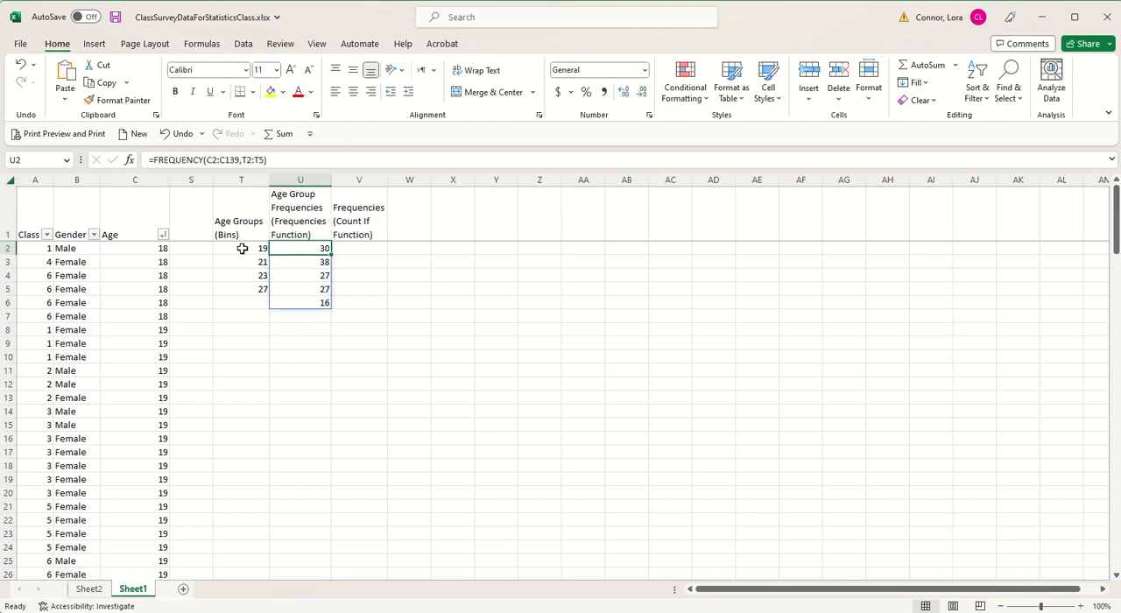
{"action": "left_click", "coordinate": [288, 262]}
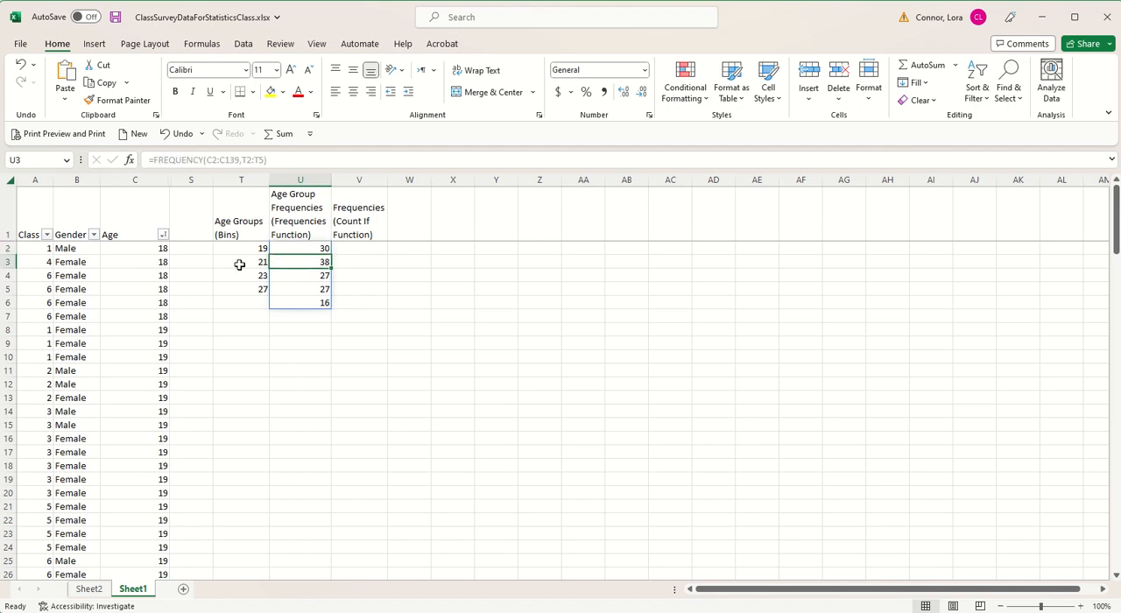
{"action": "left_click", "coordinate": [307, 275]}
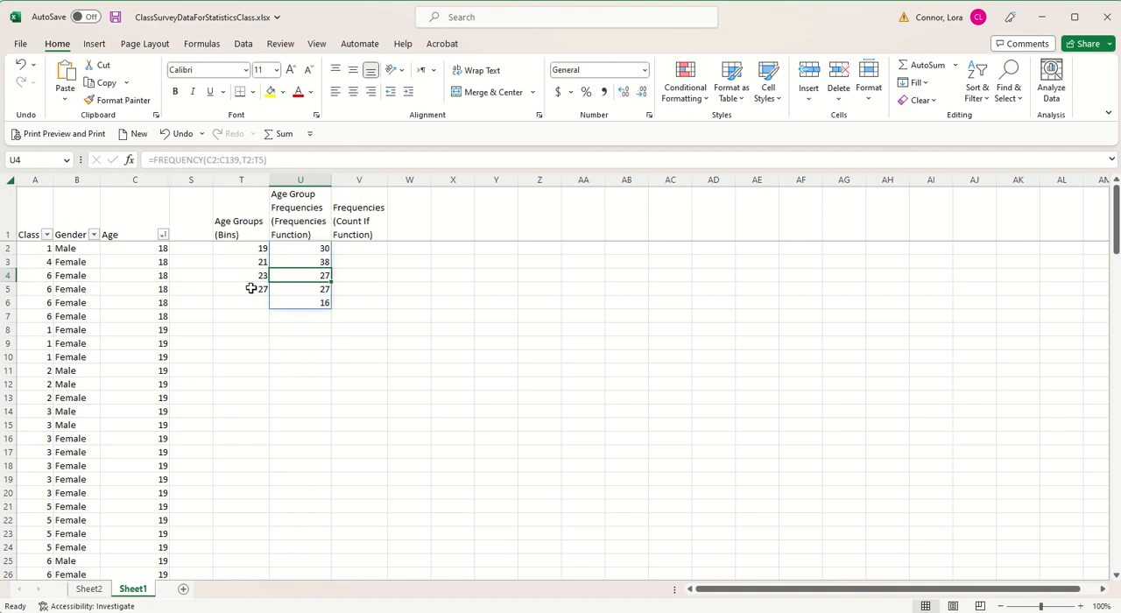
{"action": "left_click", "coordinate": [308, 305]}
Step: Try to clear only the U3 result of the FREQUENCY array
{"action": "left_click", "coordinate": [293, 263]}
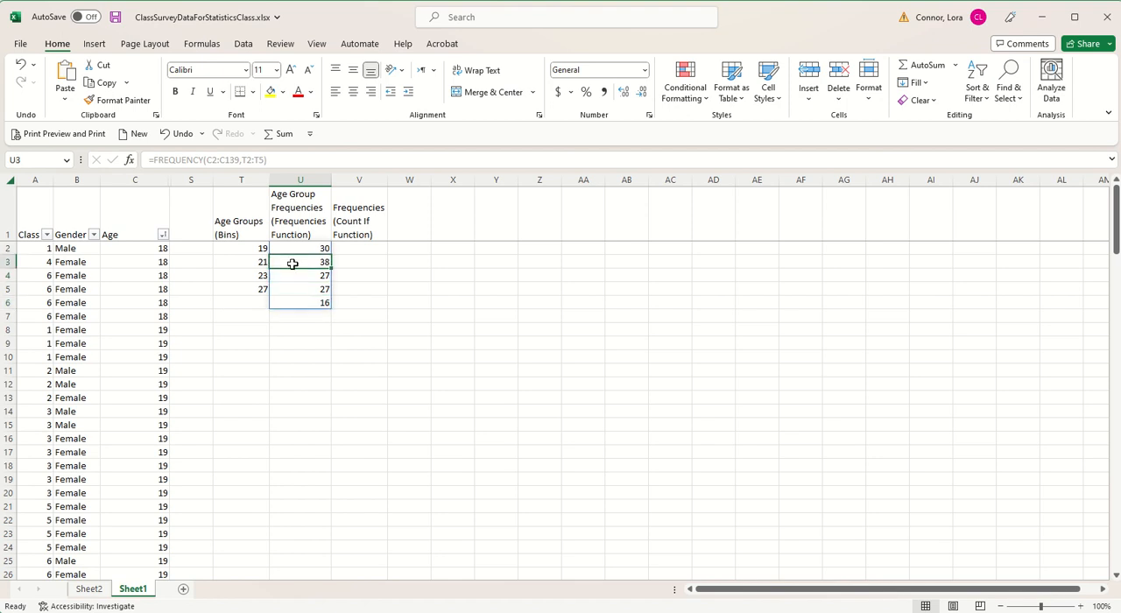
{"action": "key", "text": "BackSpace"}
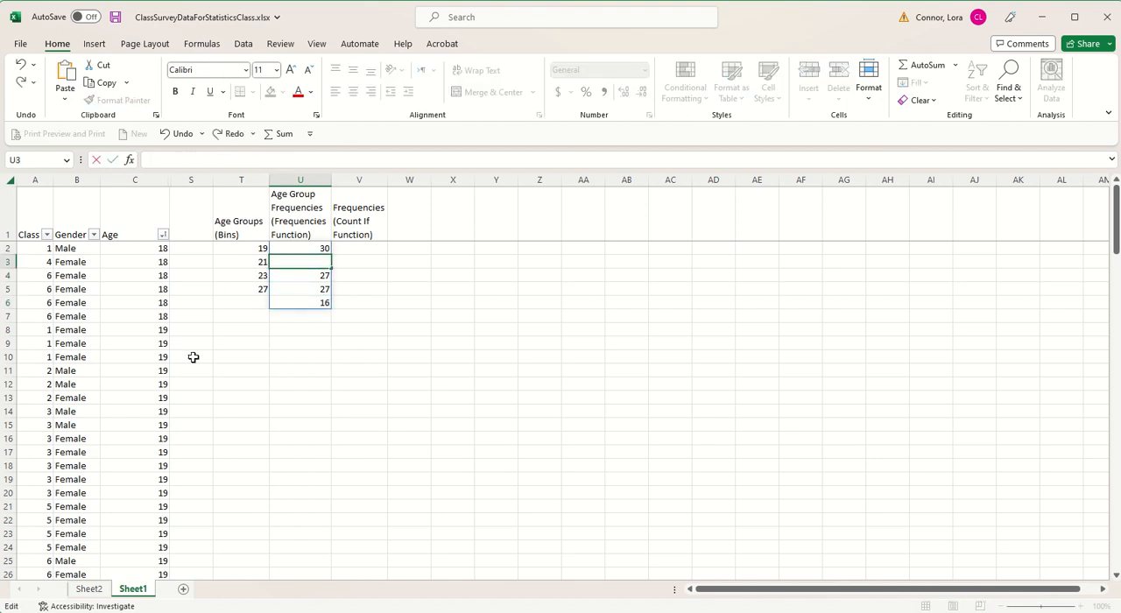
{"action": "left_click", "coordinate": [281, 406]}
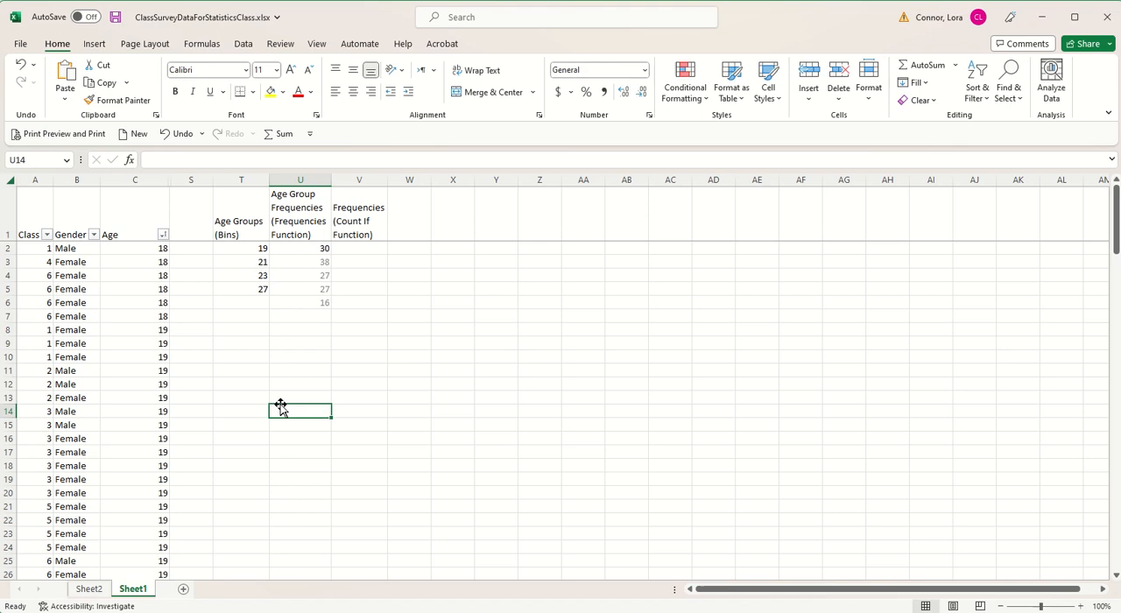
Step: Enter a COUNTIF formula in V2 with the gender range B2:B139 and B2 as the criterion
{"action": "left_click", "coordinate": [357, 248]}
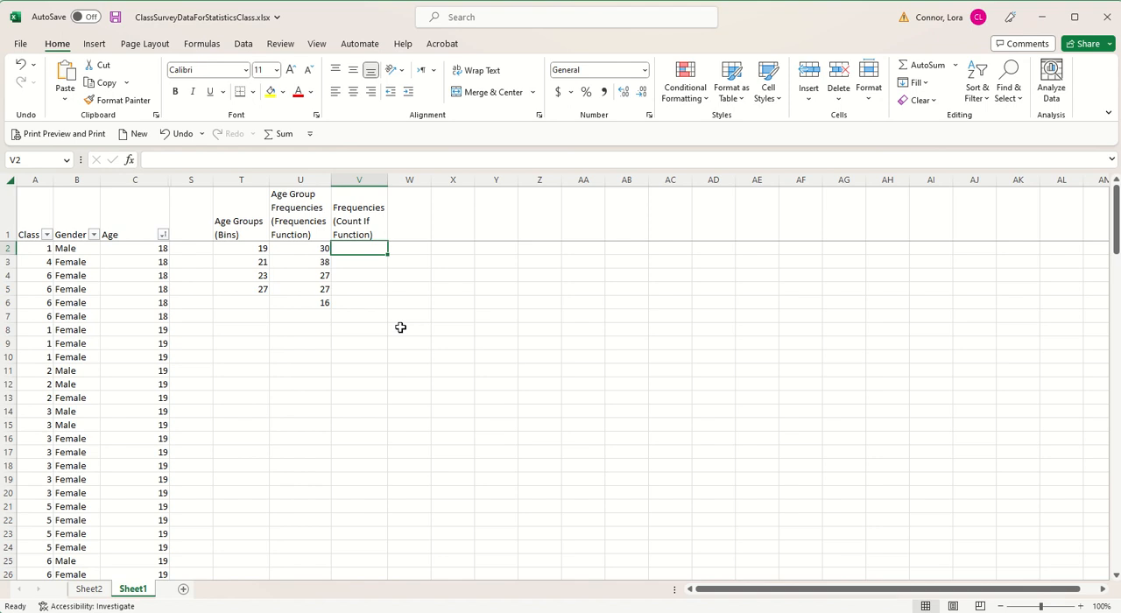
{"action": "type", "text": "="}
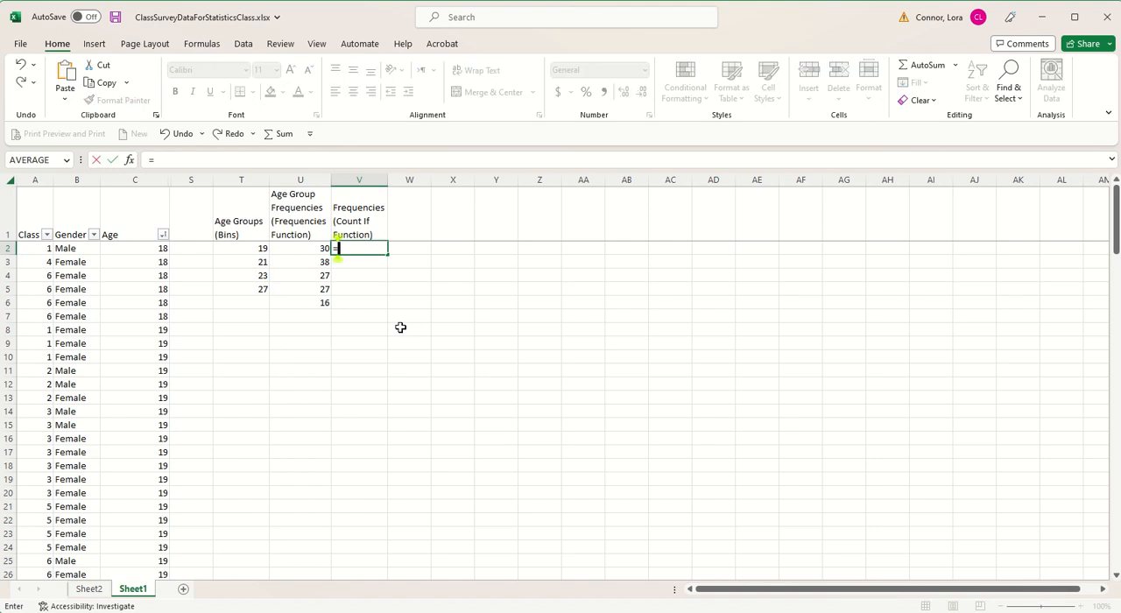
{"action": "type", "text": "countif"}
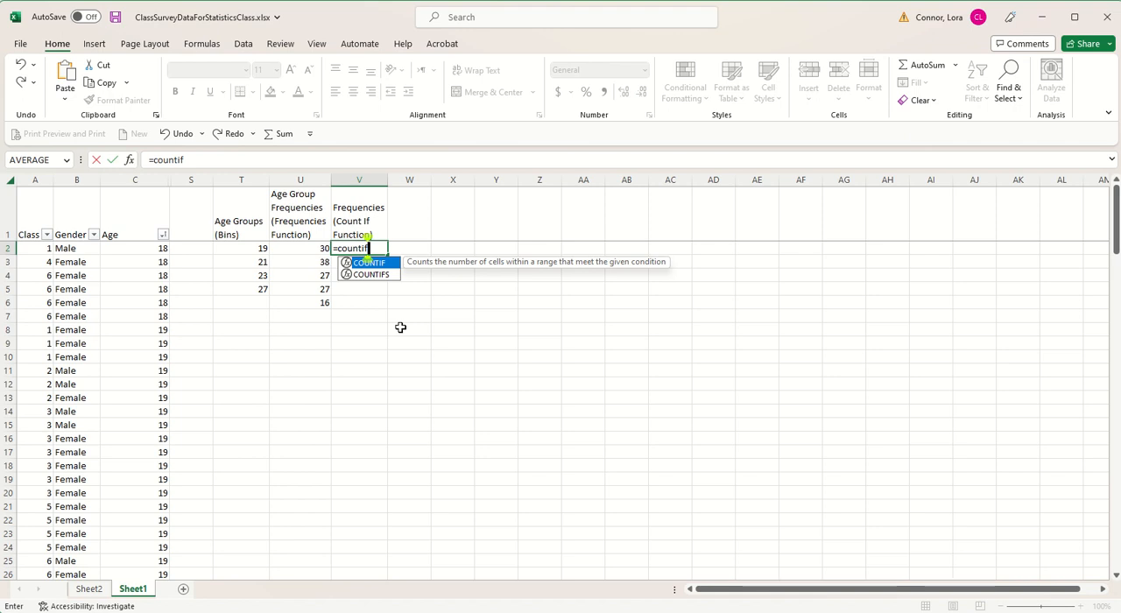
{"action": "type", "text": "("}
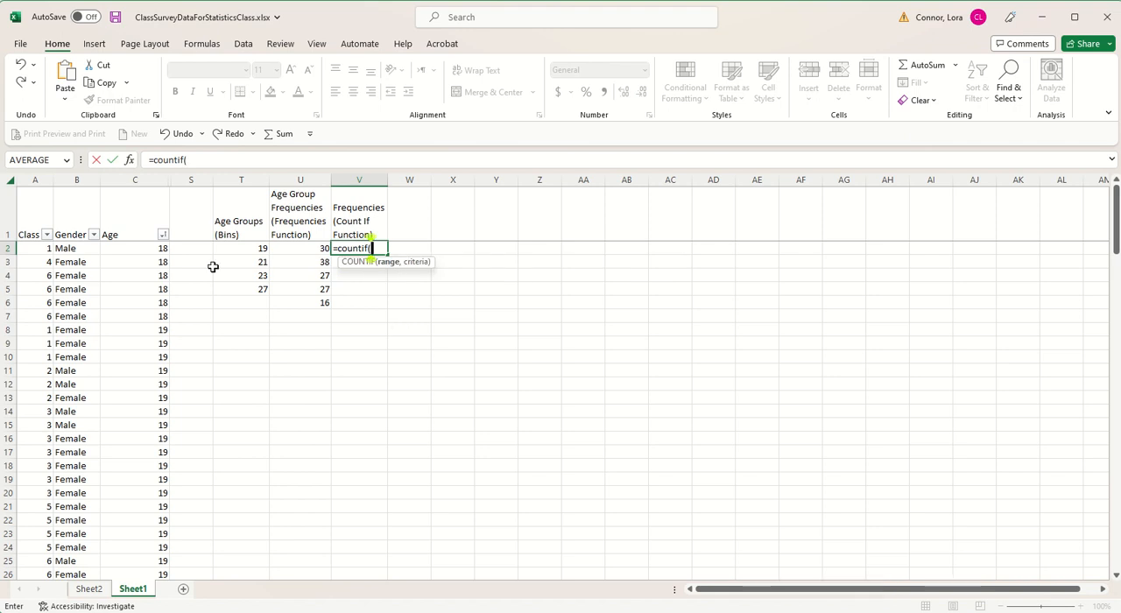
{"action": "left_click_drag", "start_coordinate": [75, 249], "coordinate": [72, 552]}
{"action": "scroll", "coordinate": [285, 450], "scroll_direction": "up", "scroll_amount": 20}
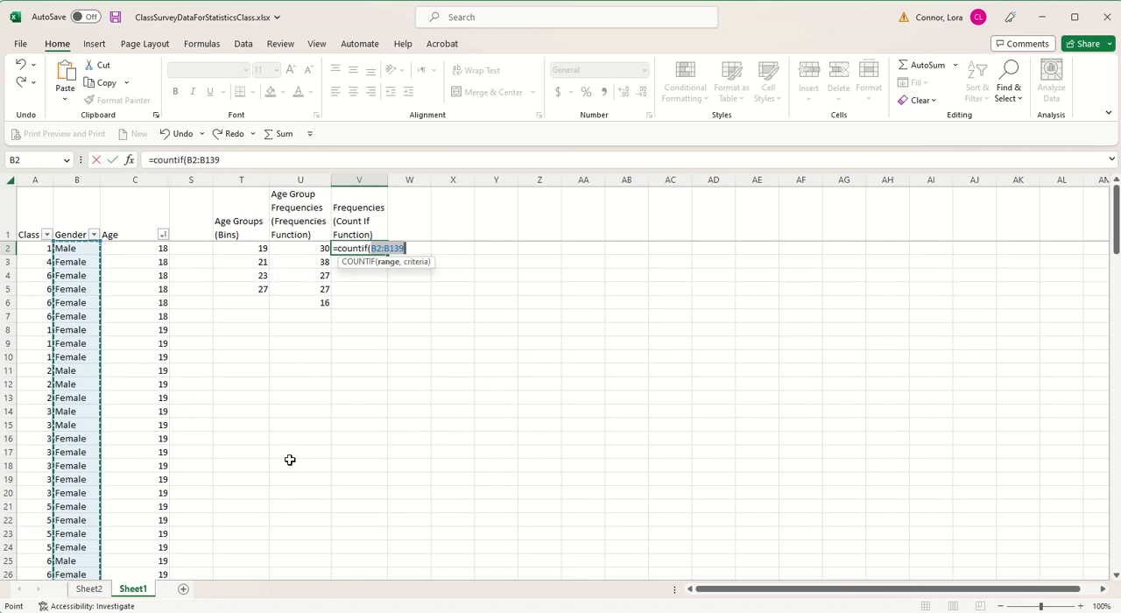
{"action": "type", "text": ","}
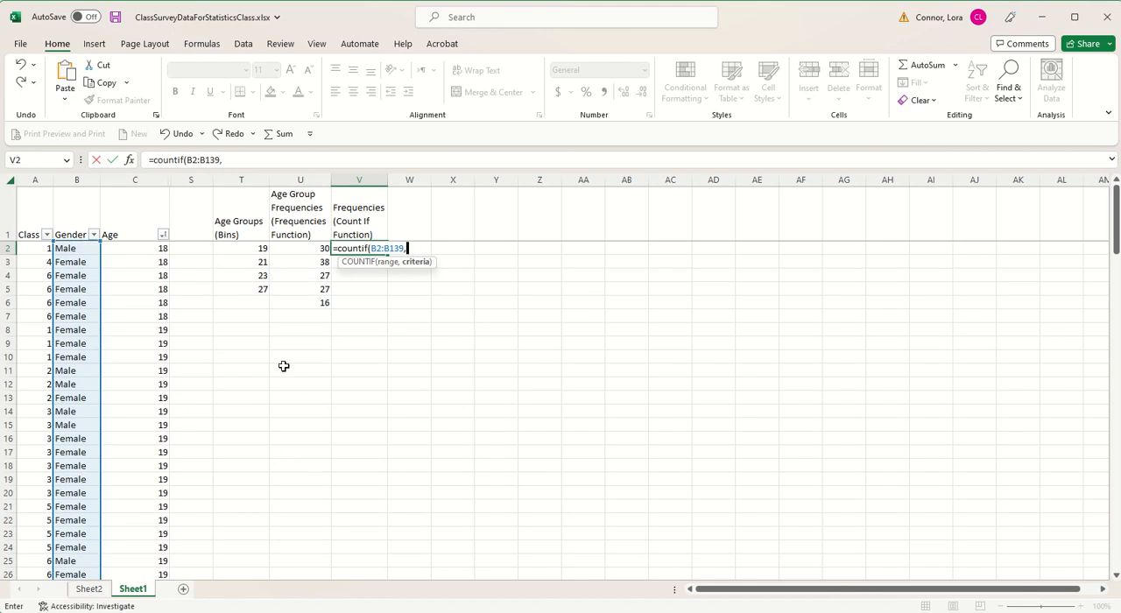
{"action": "left_click", "coordinate": [81, 253]}
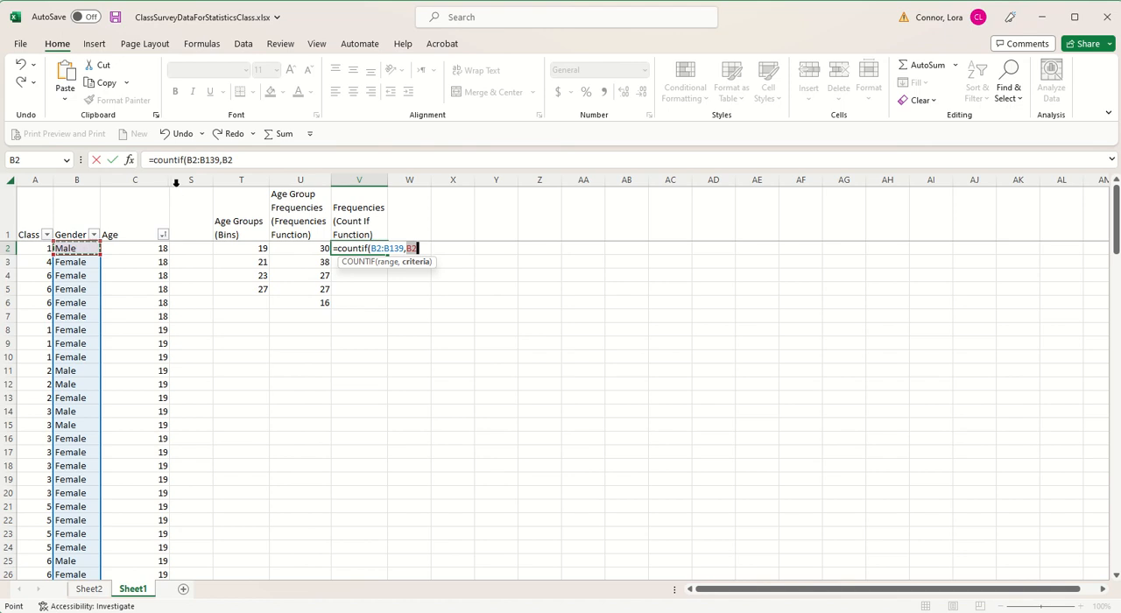
{"action": "type", "text": ")"}
Step: Make the range in the V2 formula absolute as $B$2:$B$139, keeping B2 relative, and commit the formula
{"action": "left_click", "coordinate": [185, 157]}
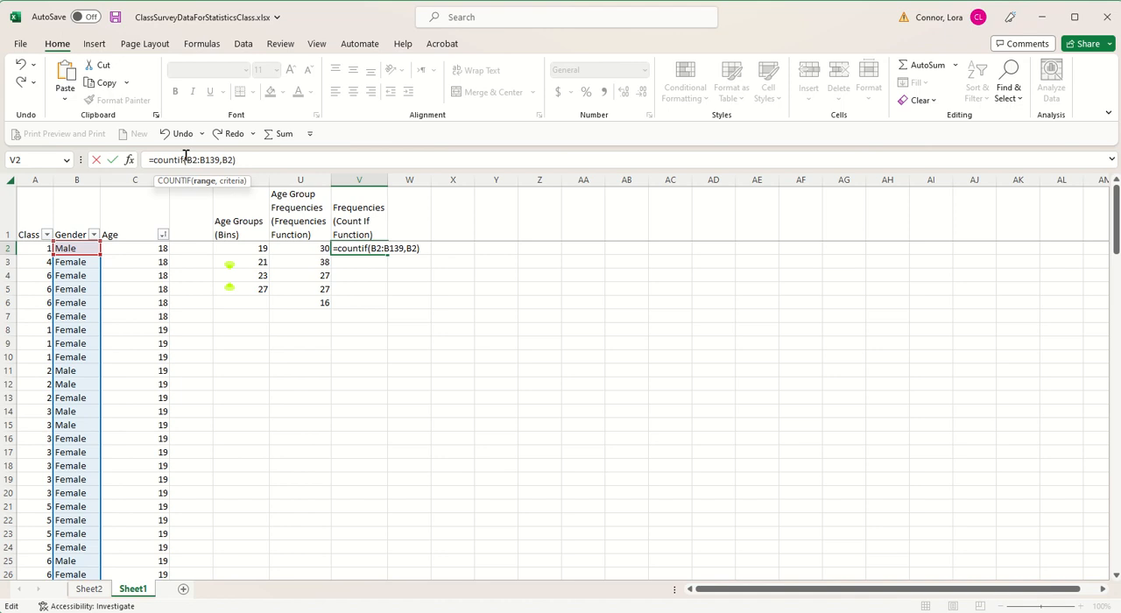
{"action": "type", "text": "$"}
{"action": "key", "text": "Right"}
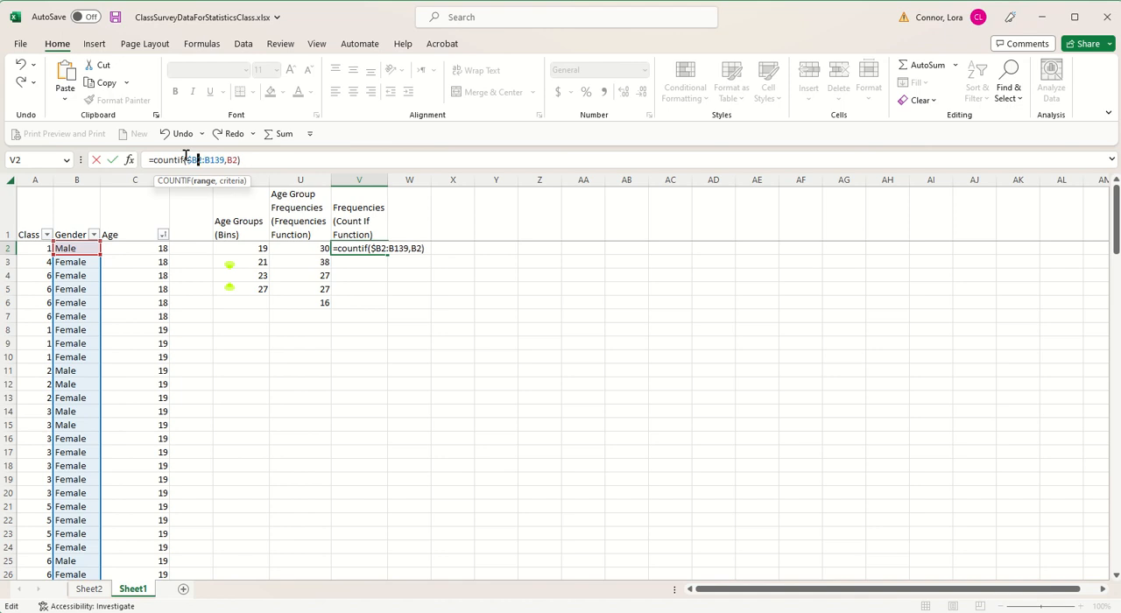
{"action": "type", "text": "$"}
{"action": "type", "text": "$"}
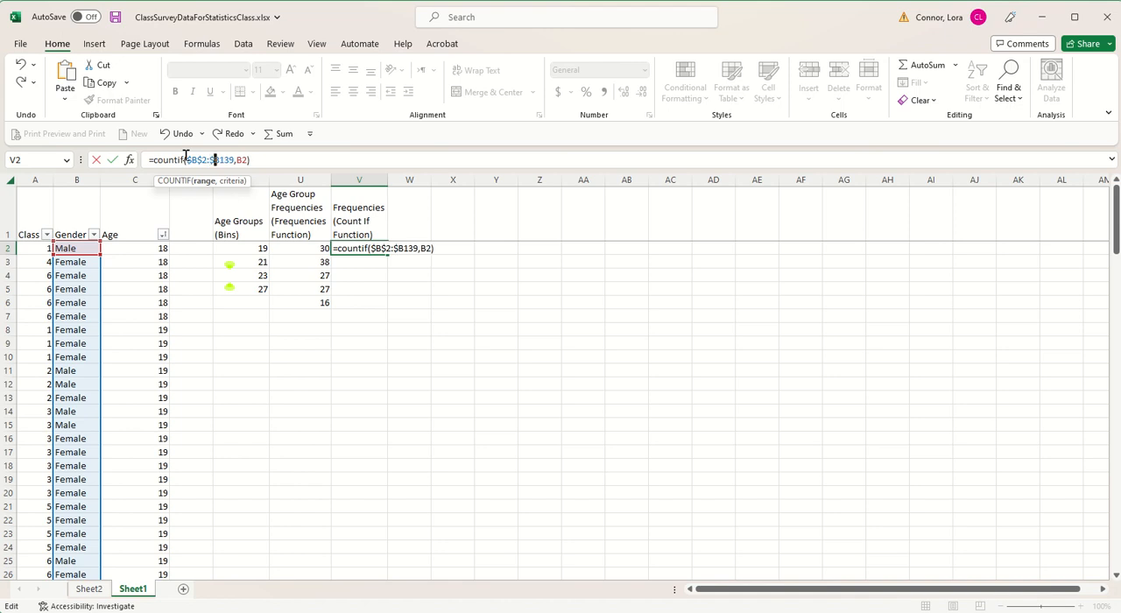
{"action": "type", "text": "$"}
{"action": "key", "text": "Return"}
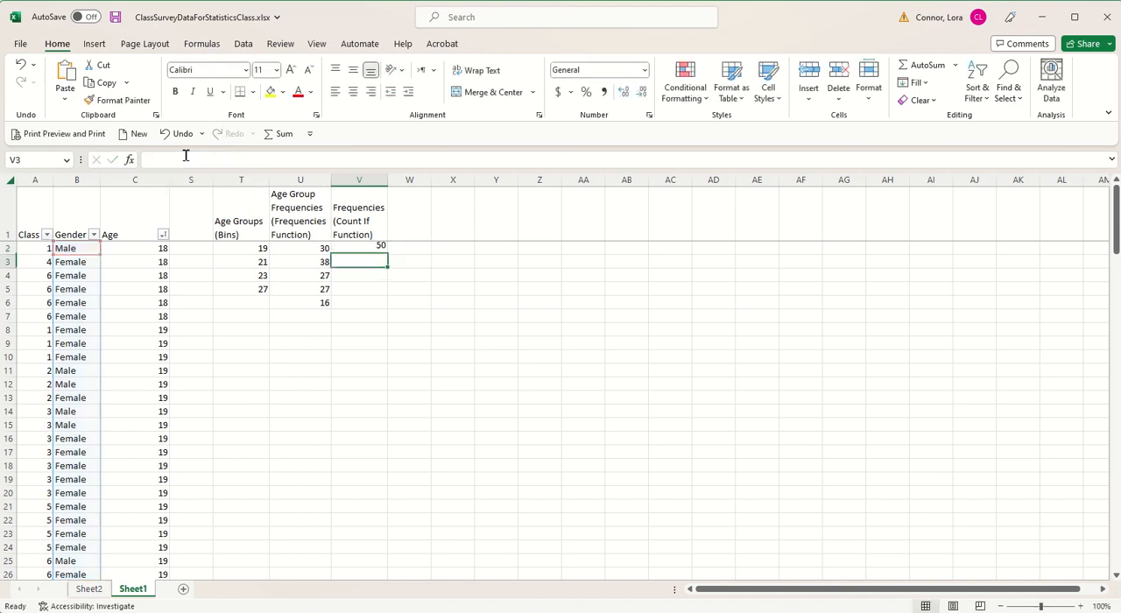
Step: Fill the COUNTIF formula from V2 down to V3, and check the copied formula's references and the FREQUENCY formula in U6
{"action": "left_click", "coordinate": [375, 251]}
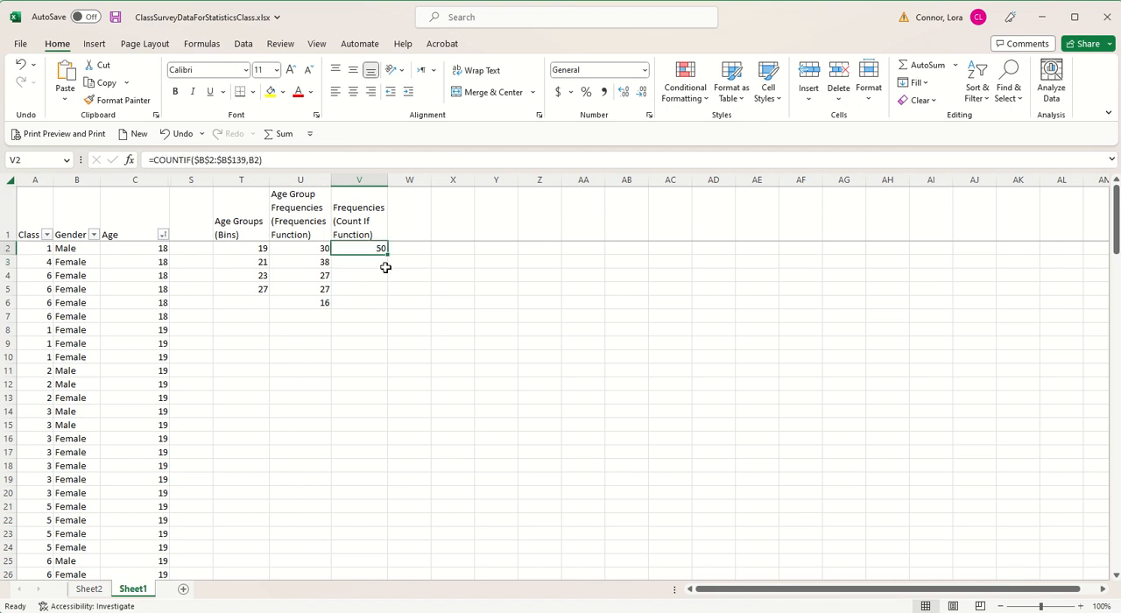
{"action": "left_click_drag", "start_coordinate": [386, 254], "coordinate": [388, 268]}
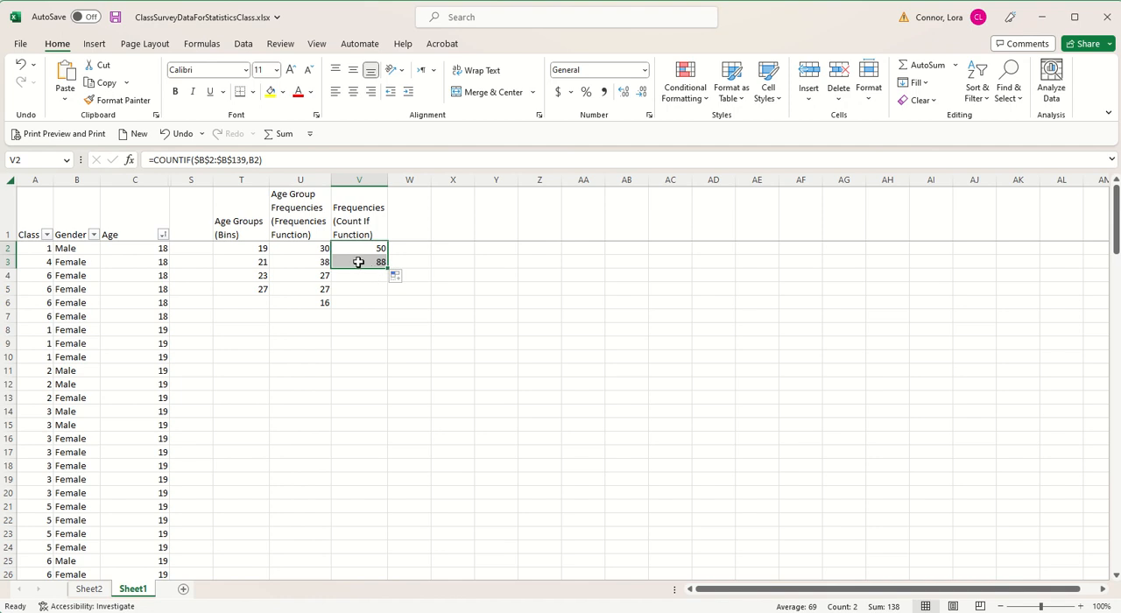
{"action": "left_click", "coordinate": [358, 261]}
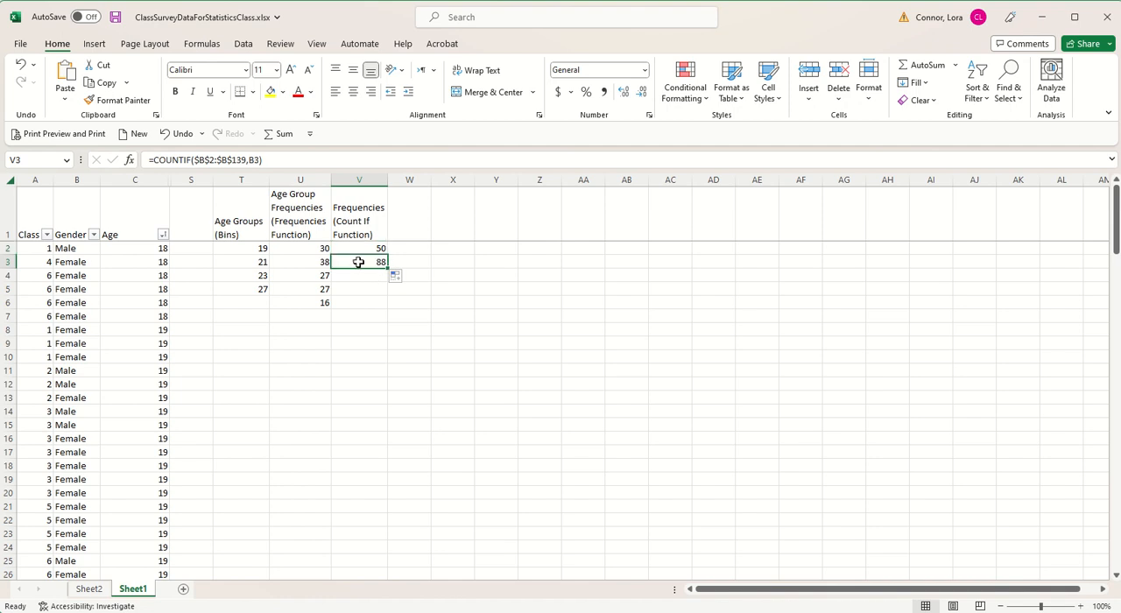
{"action": "left_click", "coordinate": [320, 161]}
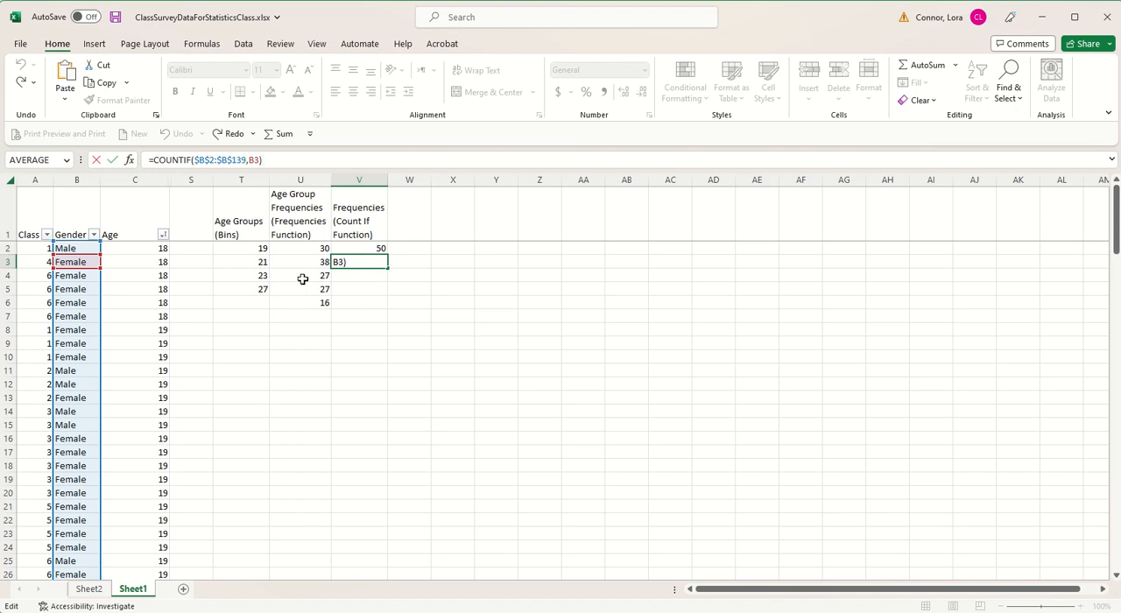
{"action": "left_click", "coordinate": [362, 291]}
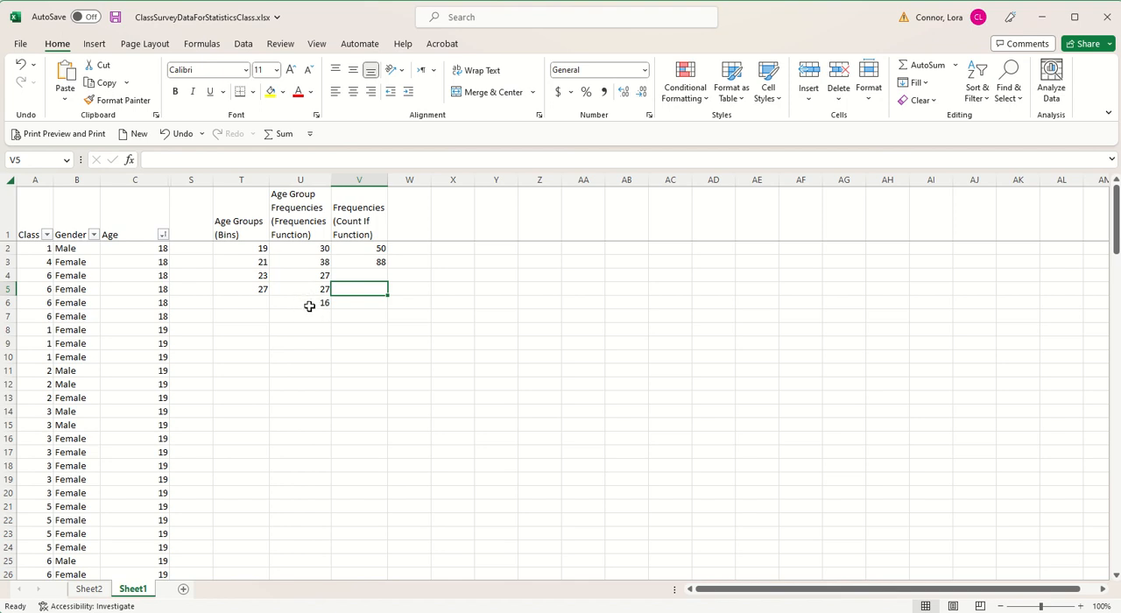
{"action": "left_click", "coordinate": [309, 306]}
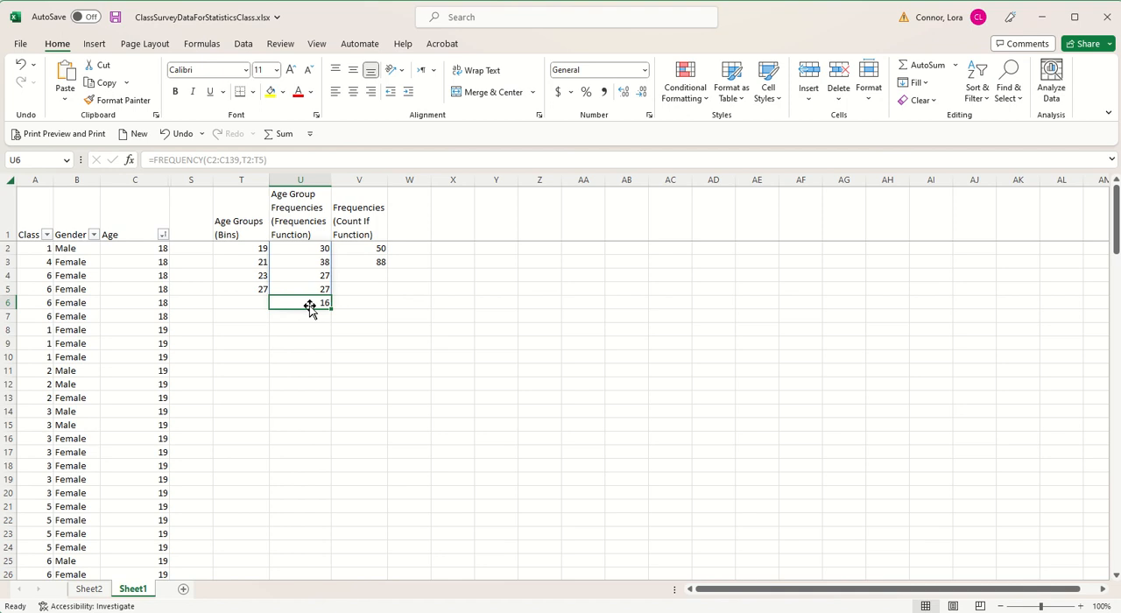